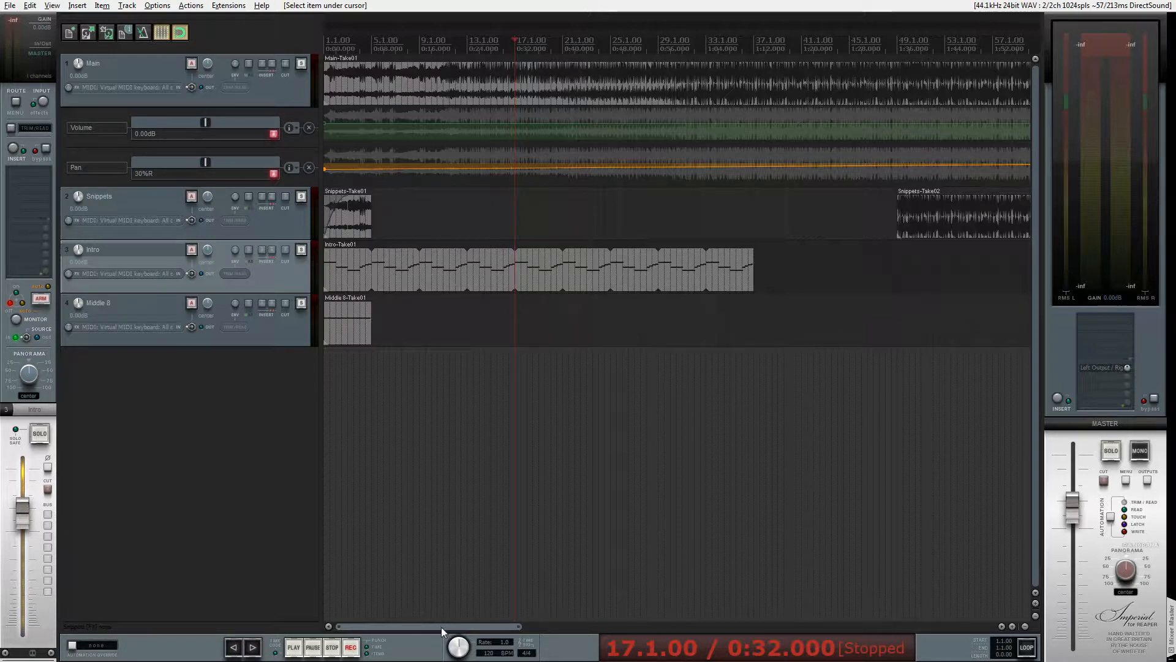
- Review the action list inside the custom action Zoom Project Horizontally and run it to fit the project across the arrange view
double_click(437, 627)
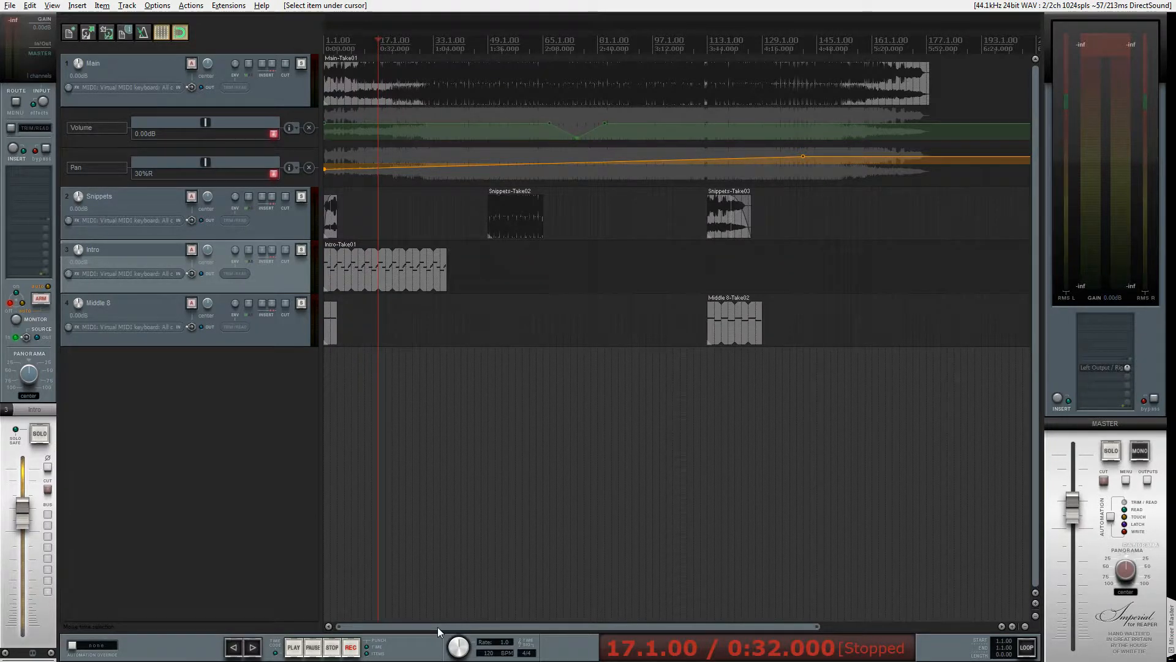
key(shift+slash)
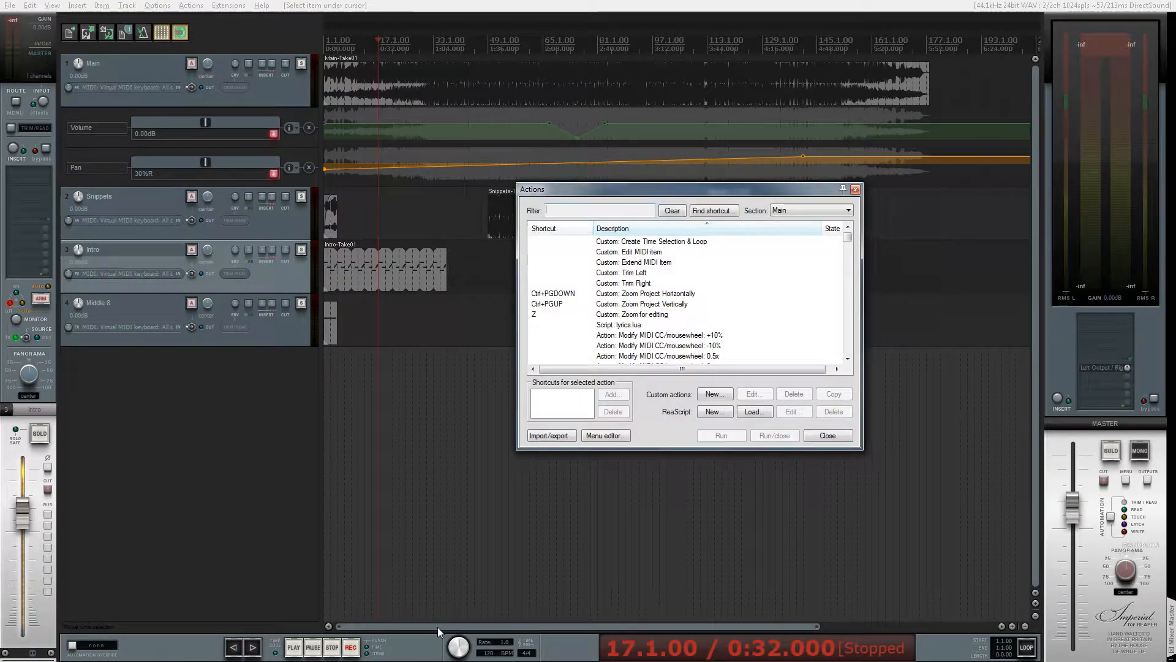
click(643, 295)
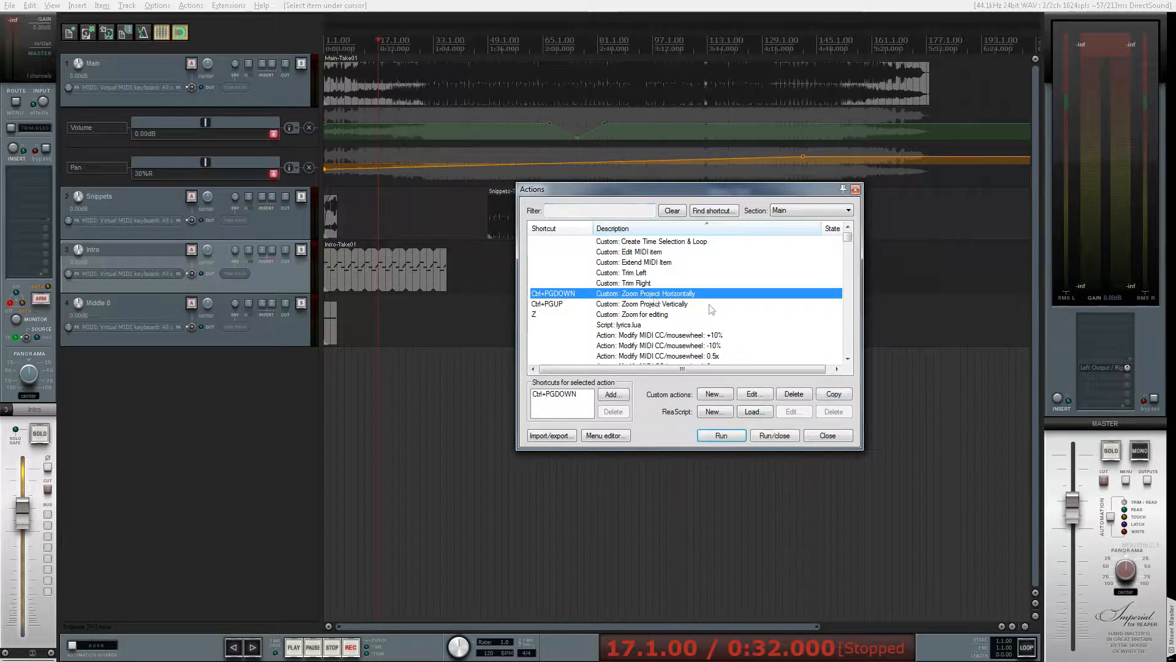
click(753, 394)
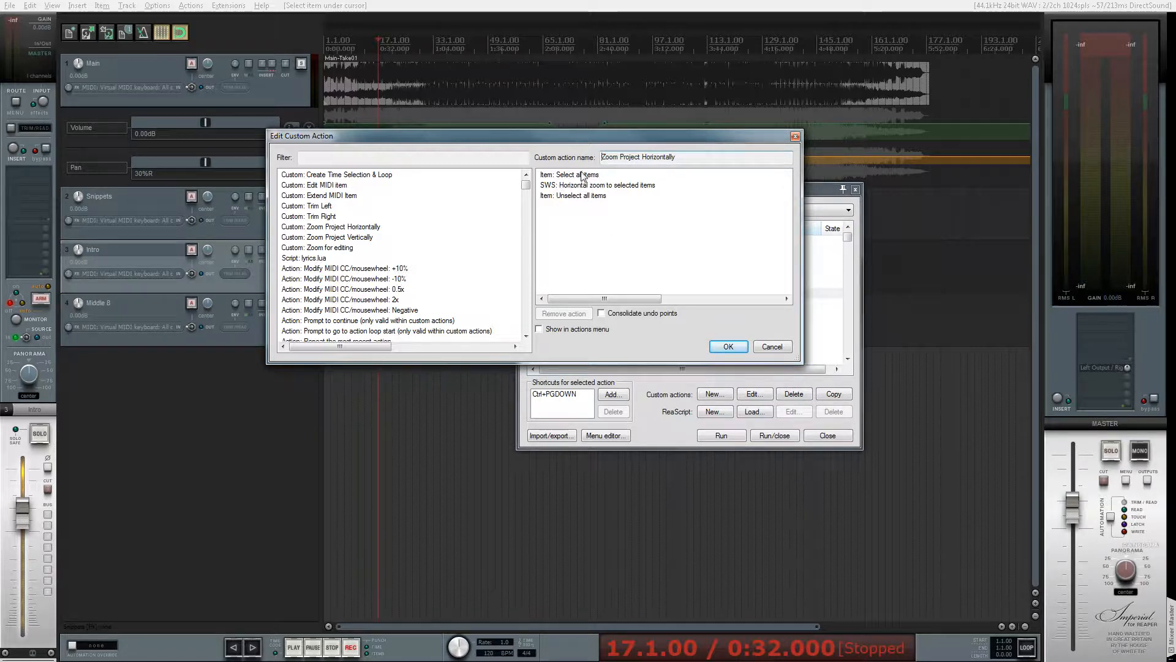
click(727, 346)
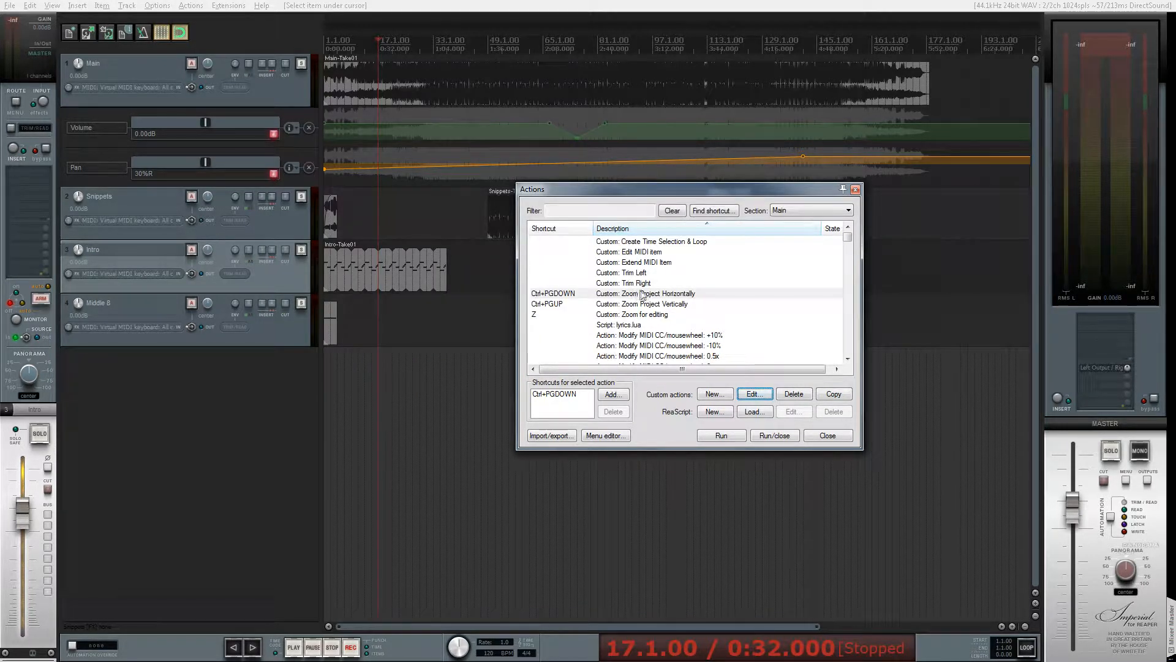
click(726, 440)
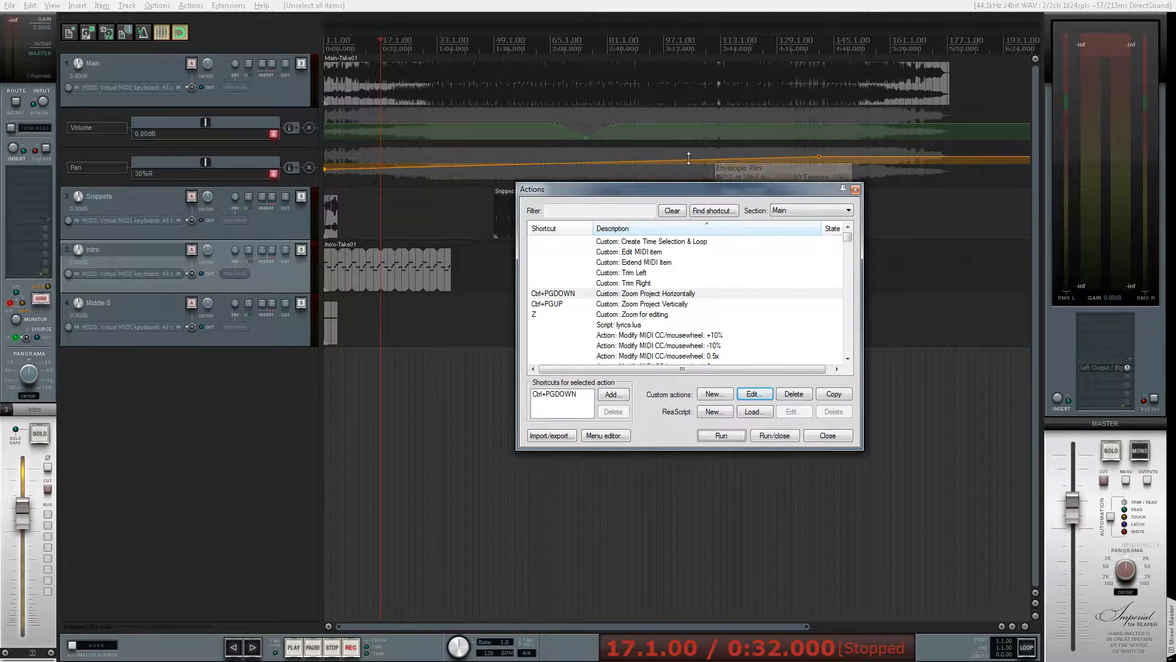
click(856, 190)
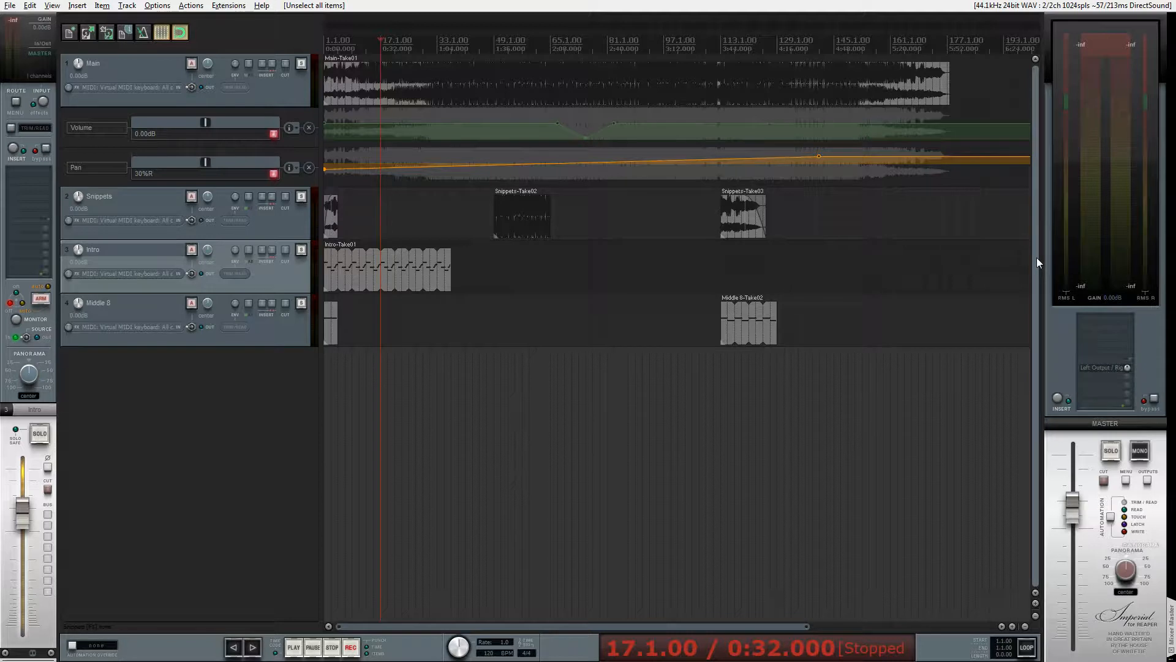
- Cycle all track heights through the minimum and medium sizes, and maximize the Snippets track before returning to medium height
key(grave)
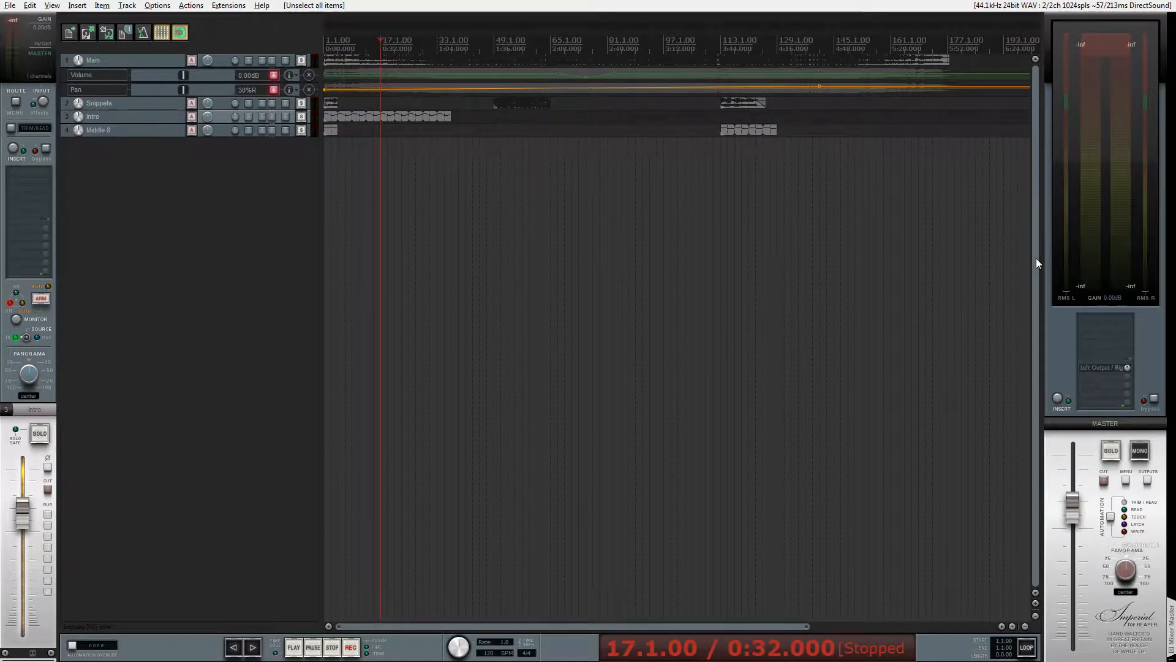
key(grave)
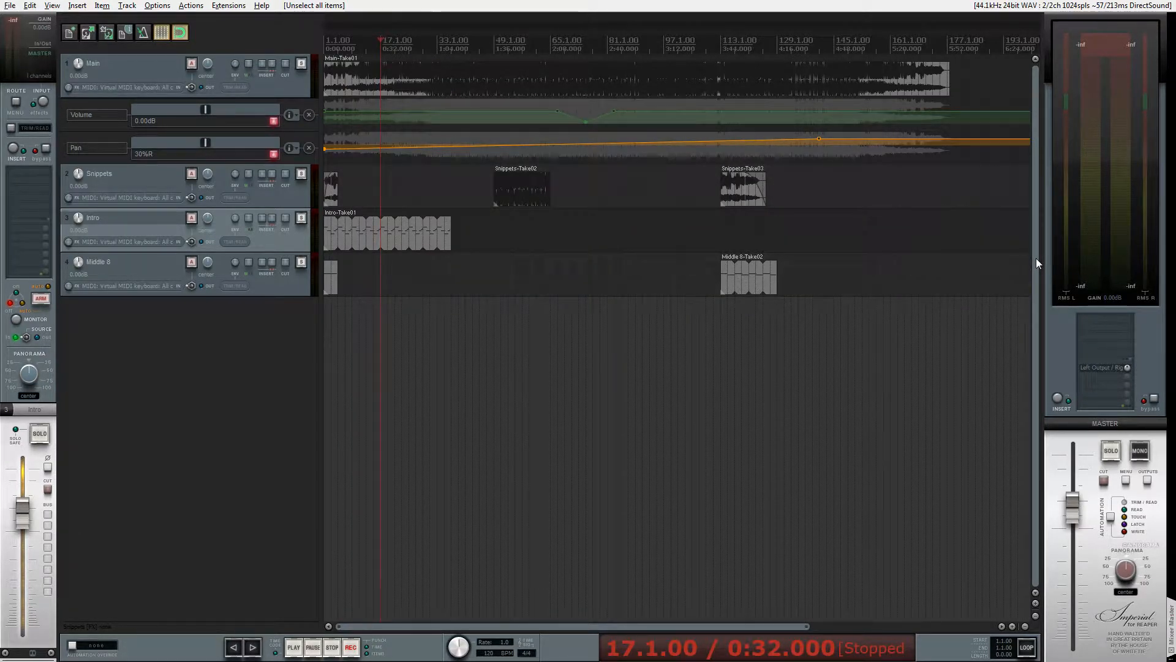
key(shift+grave)
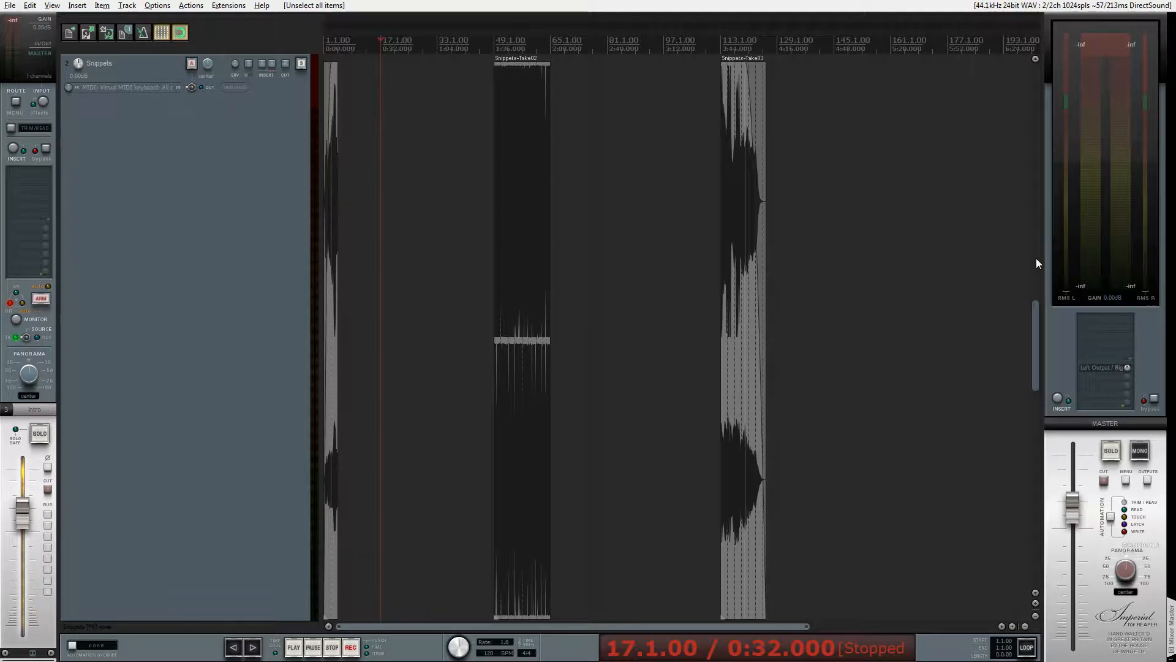
scroll(1035, 340, down, 5)
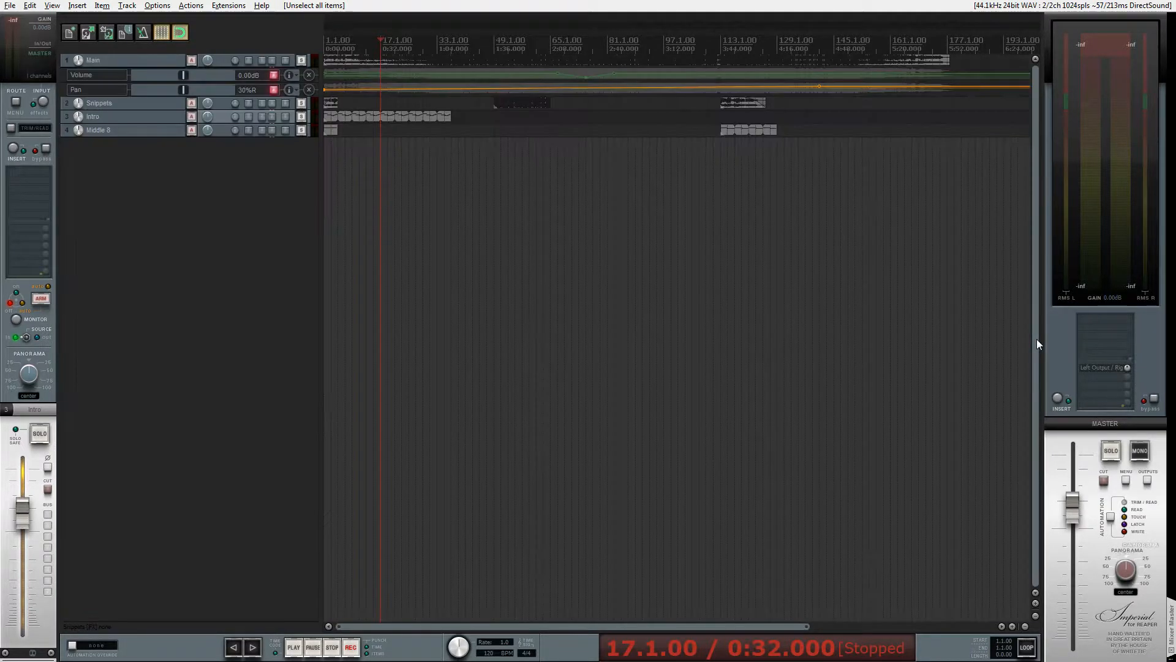
scroll(1038, 340, up, 3)
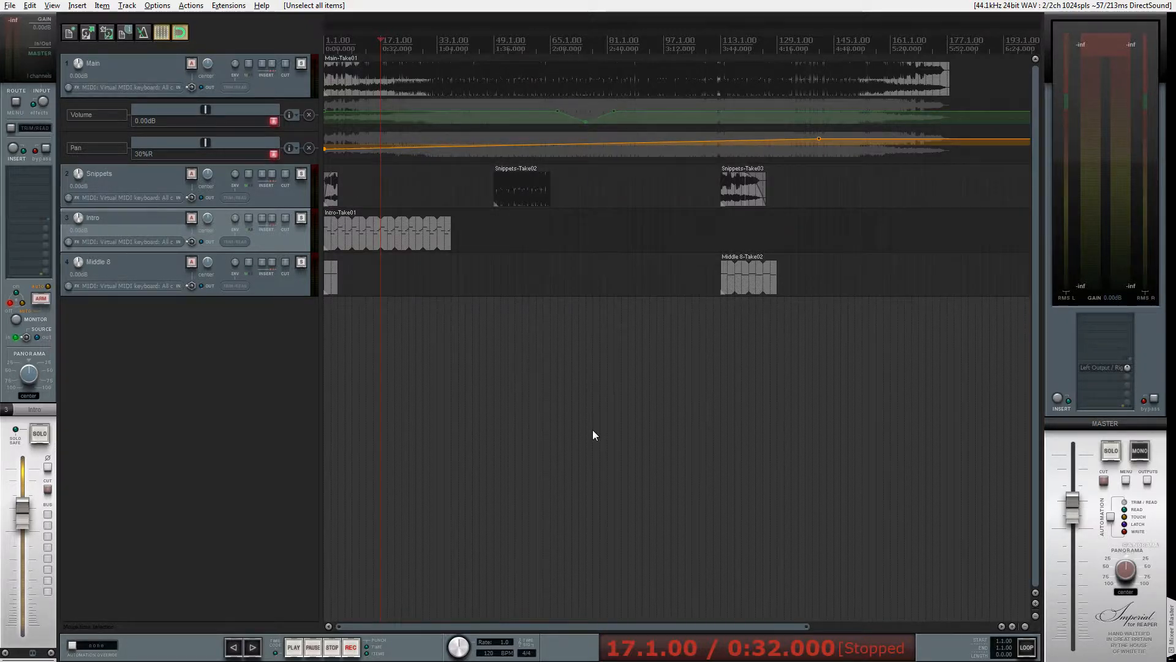
- Review the action list inside the custom action Zoom Project Vertically and run it to fit all tracks in the arrange view
key(shift+slash)
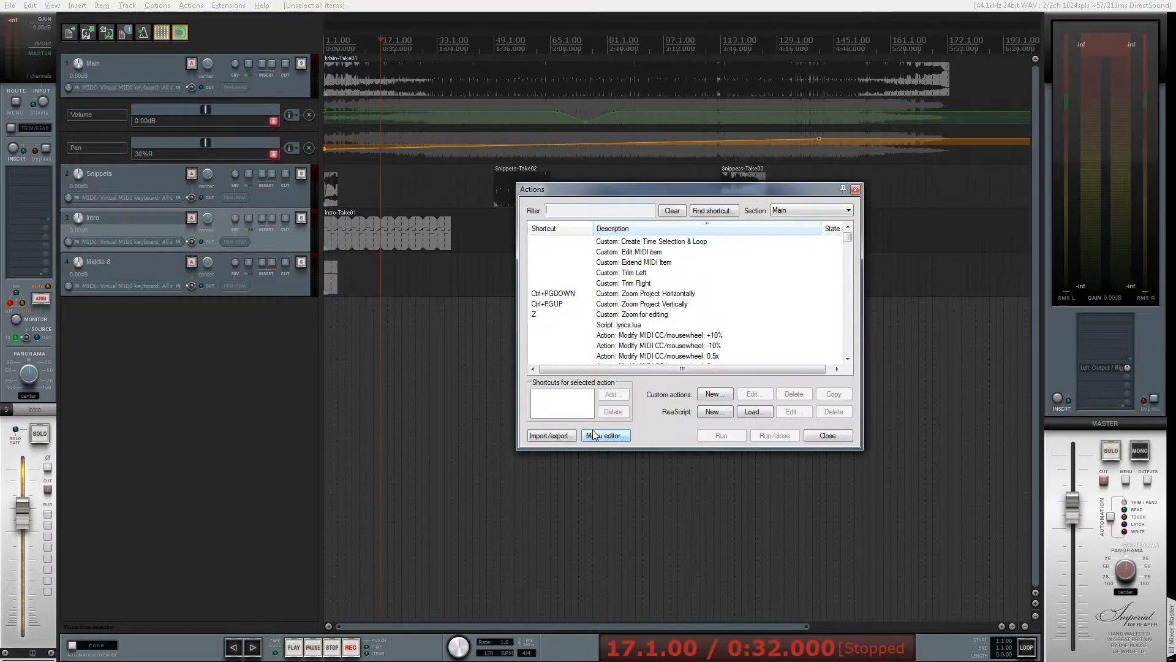
click(651, 305)
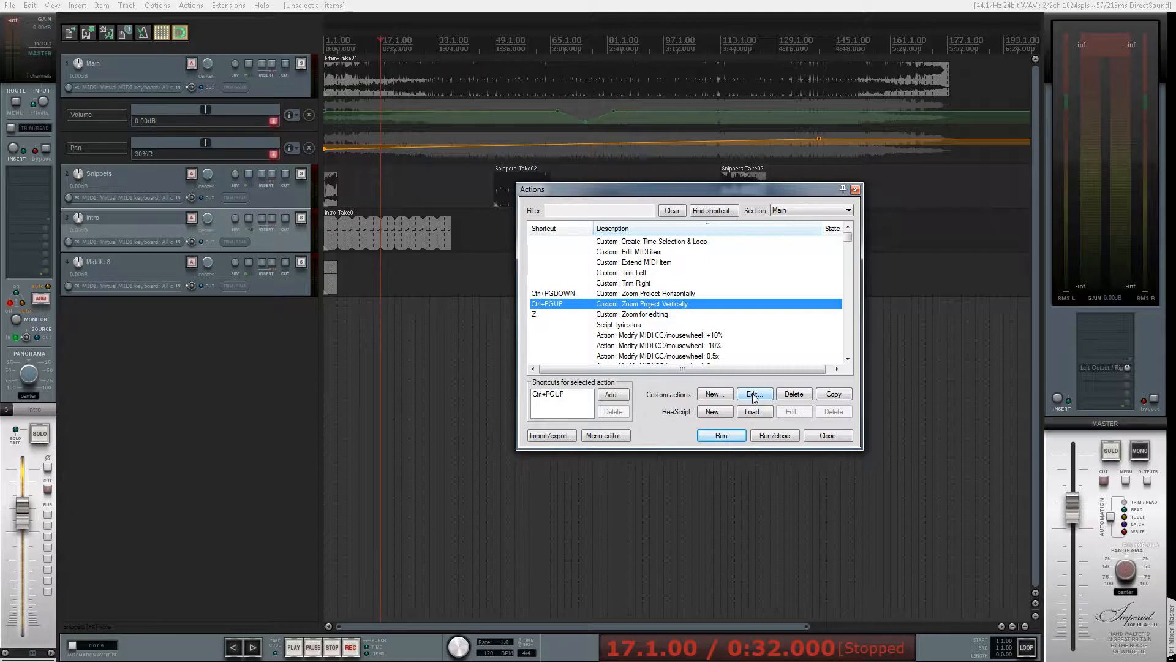
click(754, 395)
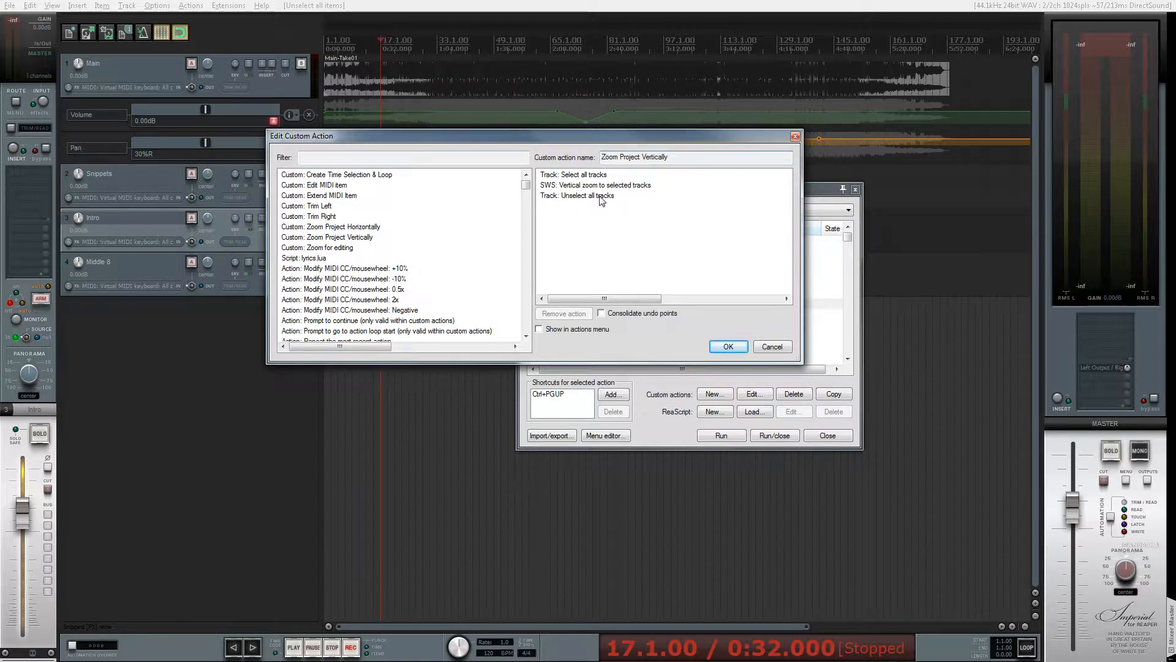
click(728, 347)
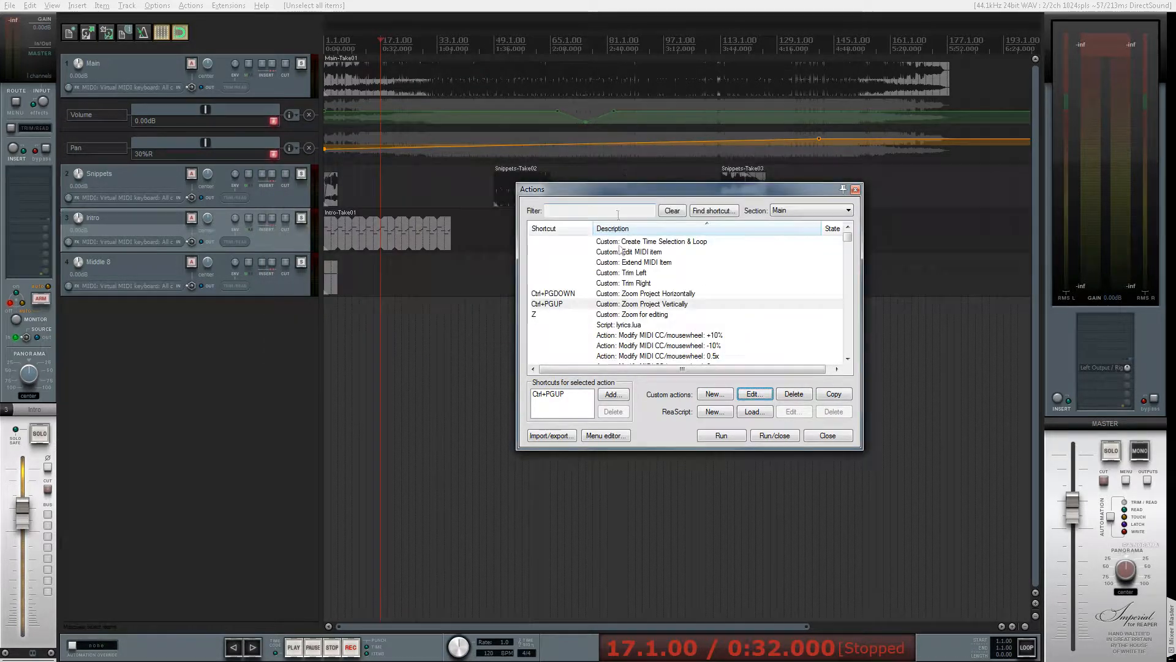
click(723, 435)
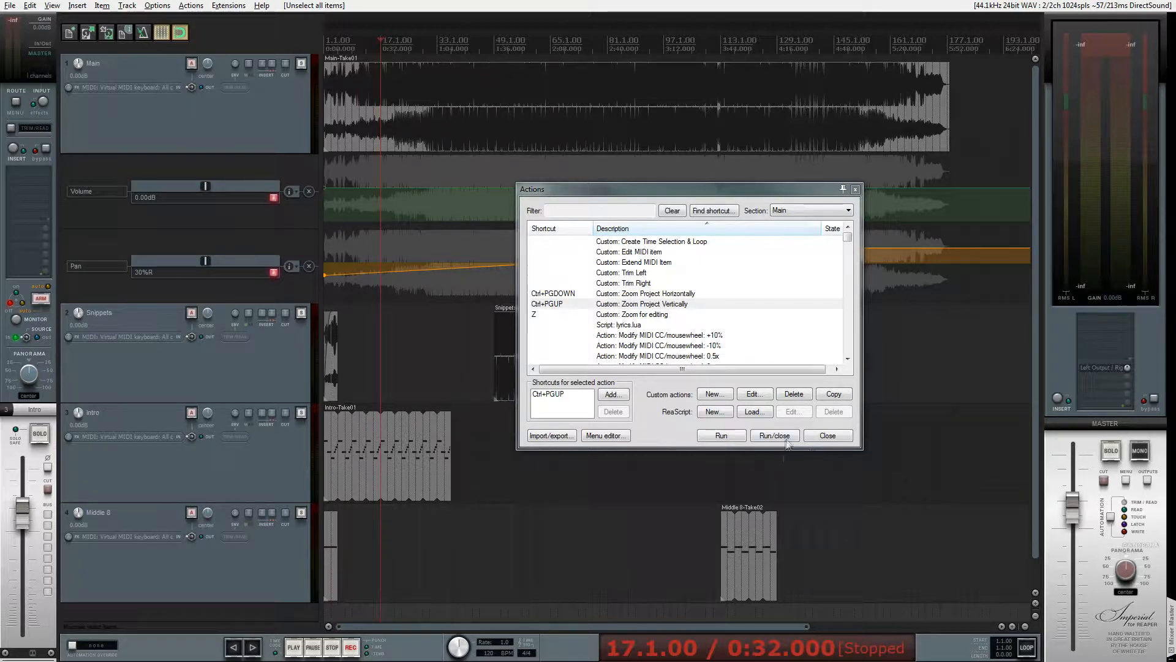
click(836, 438)
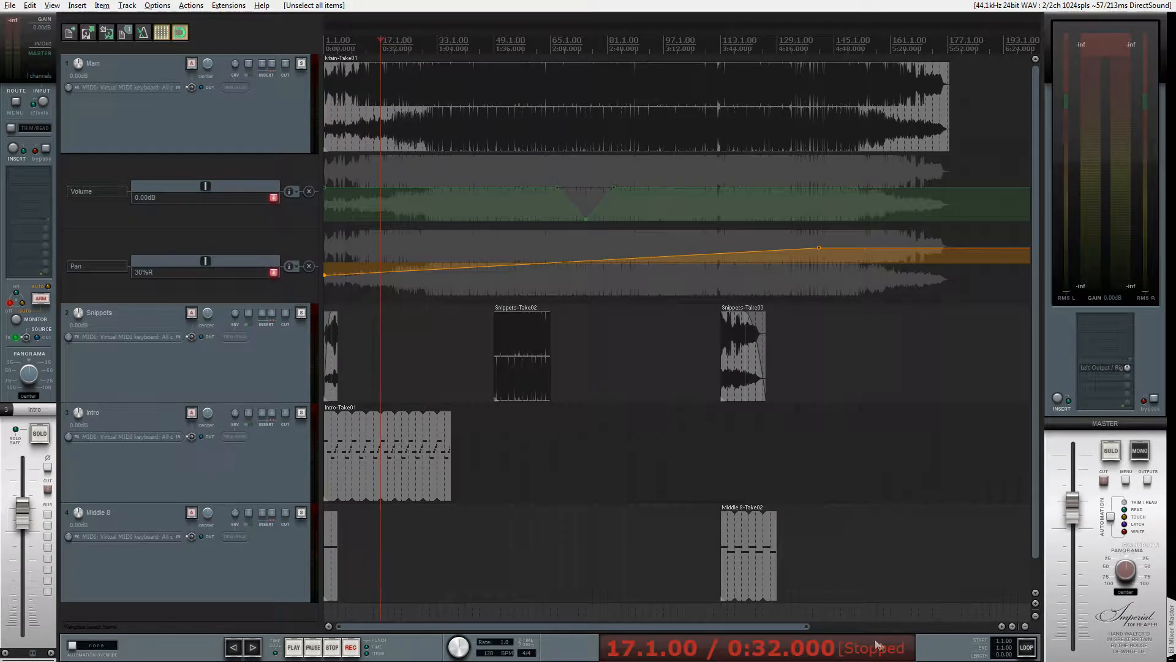
- Zoom in on the project's opening bars with reduced track heights, and refit the whole project horizontally and vertically
drag(806, 626, 508, 625)
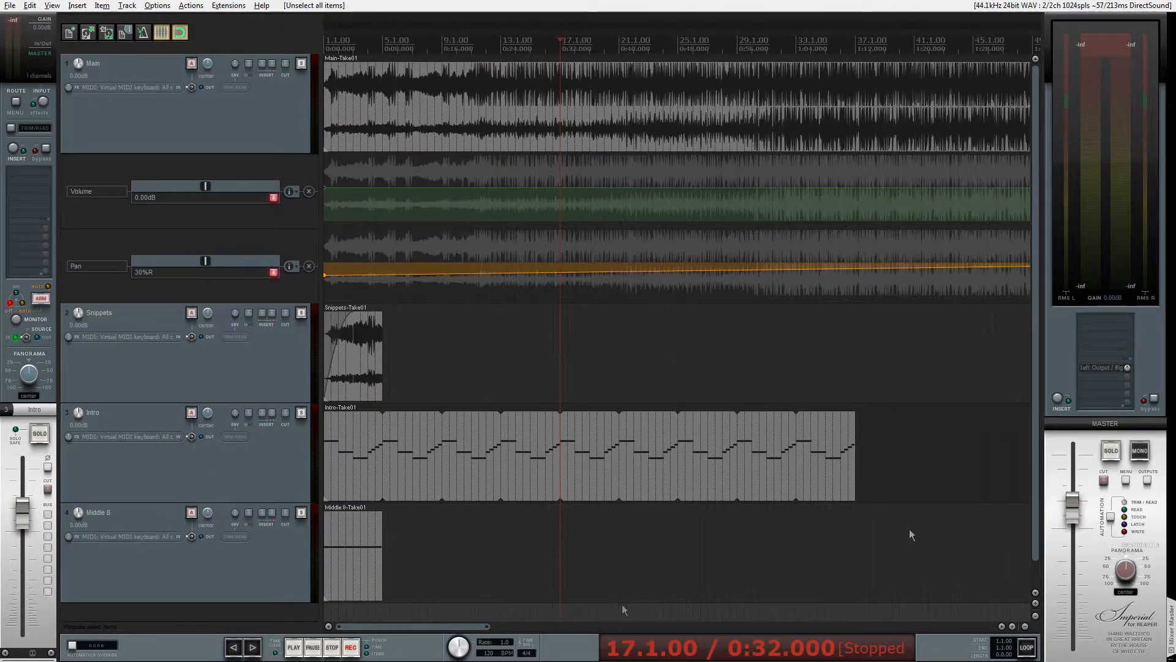
click(1036, 616)
click(1035, 616)
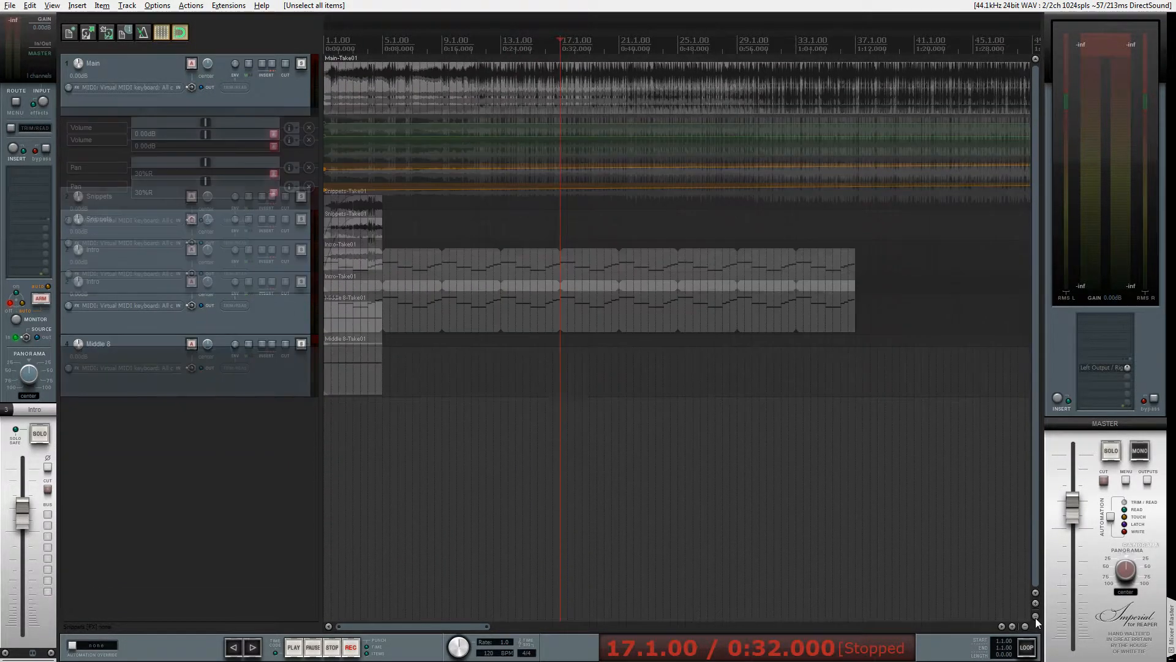
click(1035, 615)
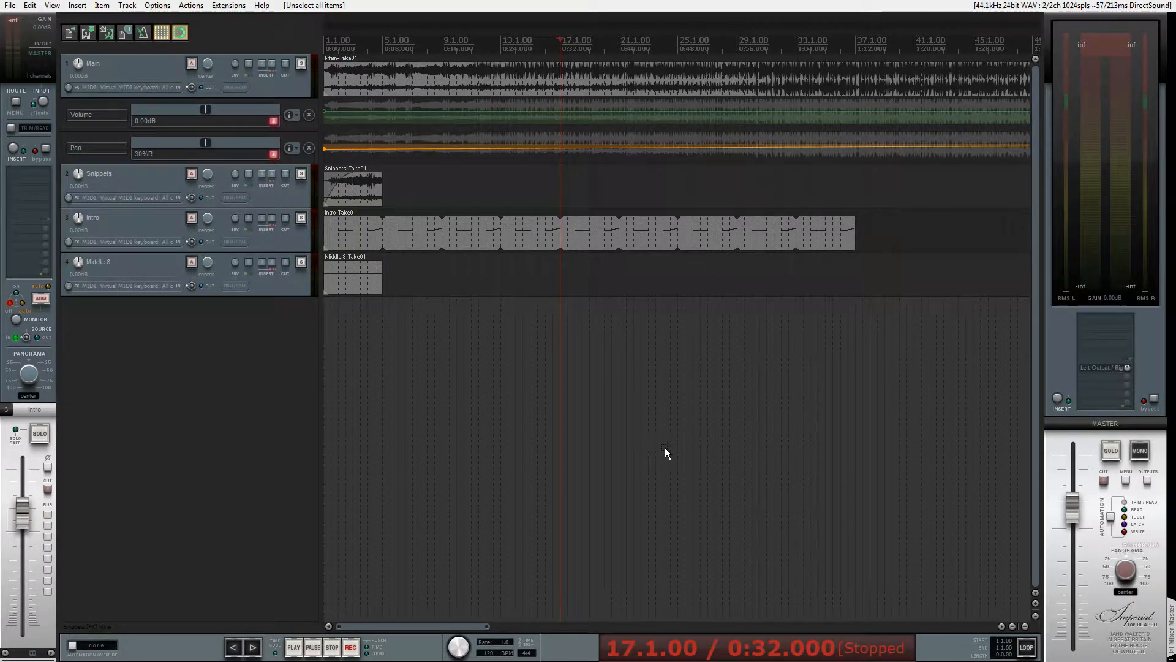
scroll(665, 448, down, 3)
scroll(666, 448, up, 3)
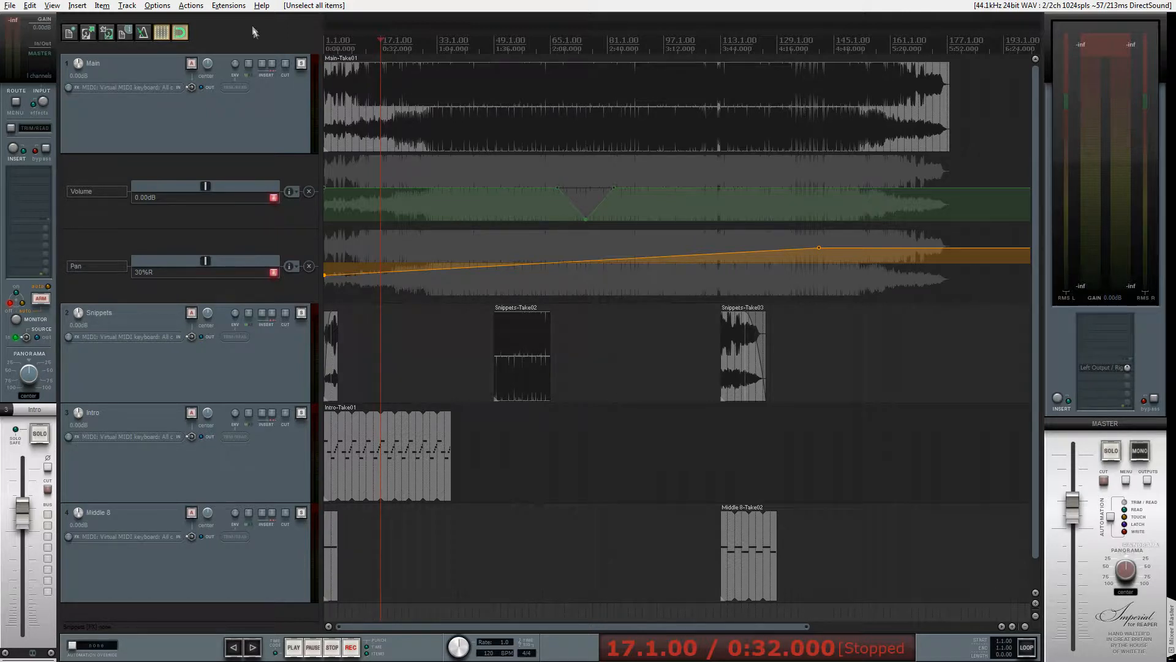
- Review the SWS zoom preferences for the middle mouse button zoom tool and accept them as they are
click(235, 7)
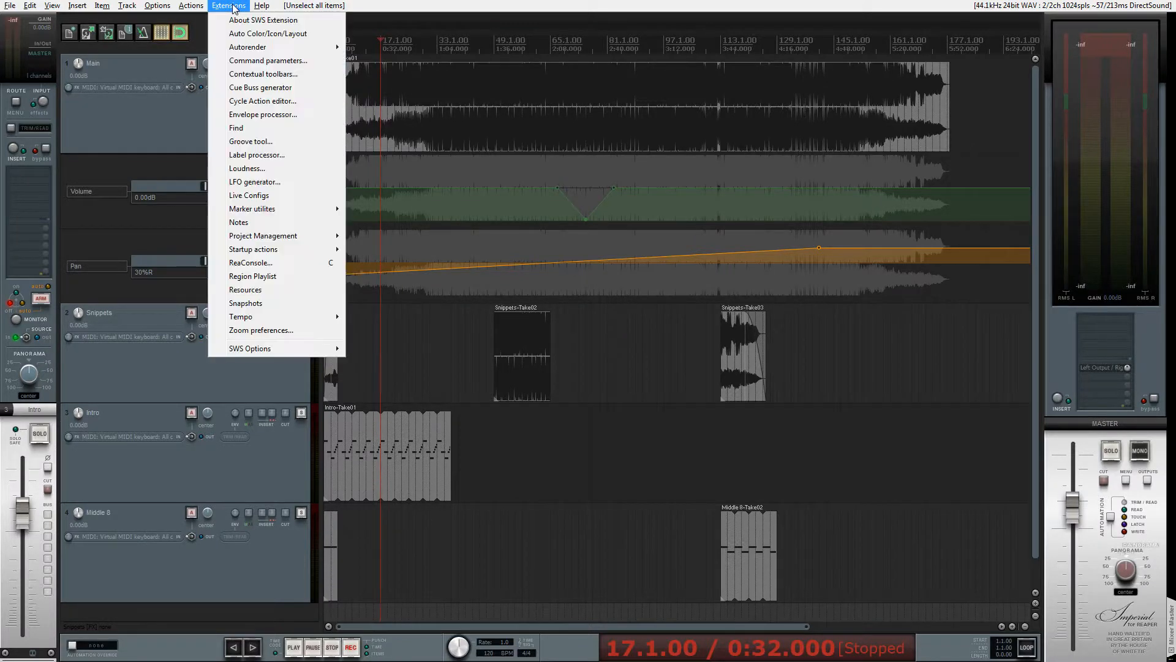
click(274, 331)
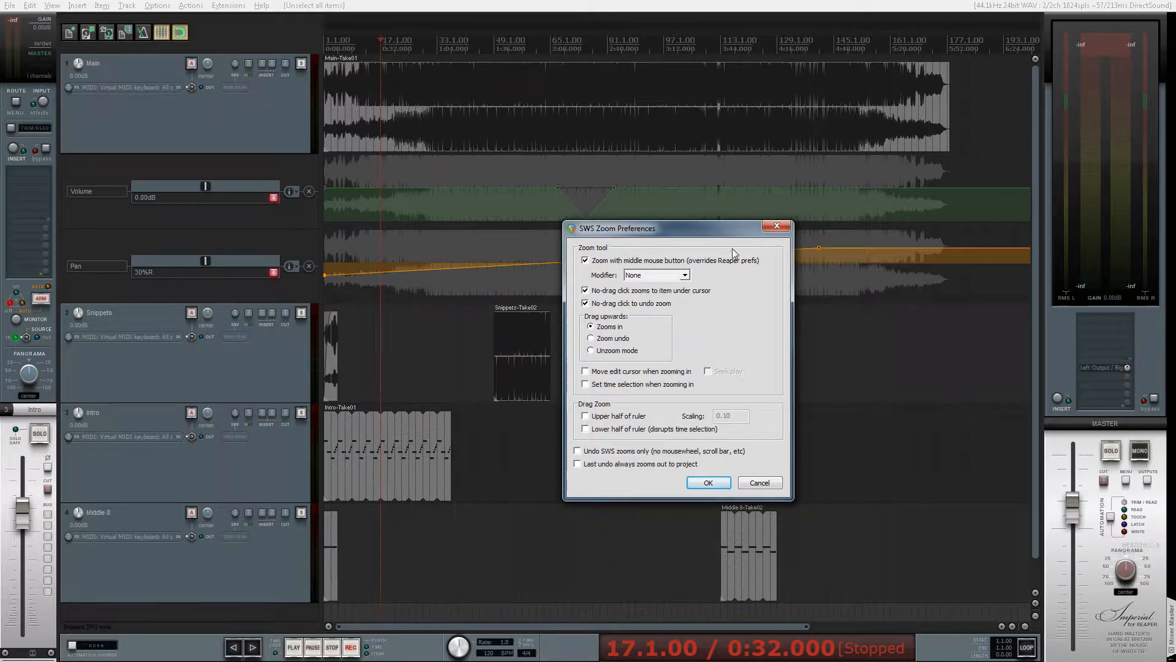
click(710, 485)
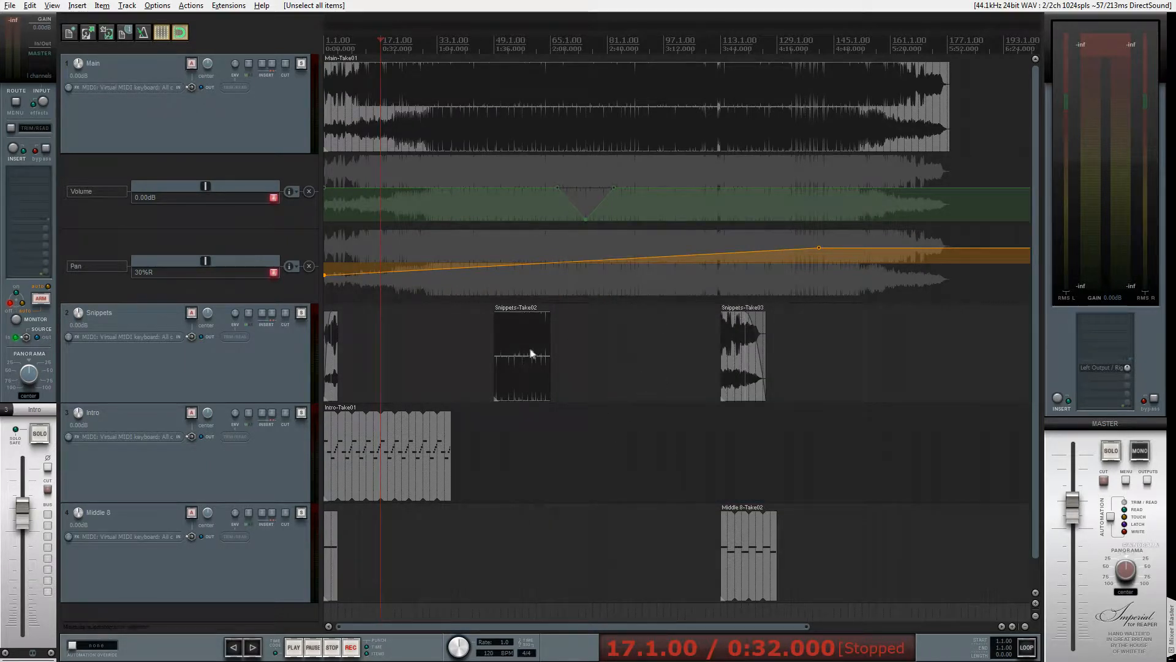
- Test the SWS zoom tool on the Snippets-Take03 item and on an area also enclosing Middle 8-Take02, returning to the full project each time
middle_click(737, 353)
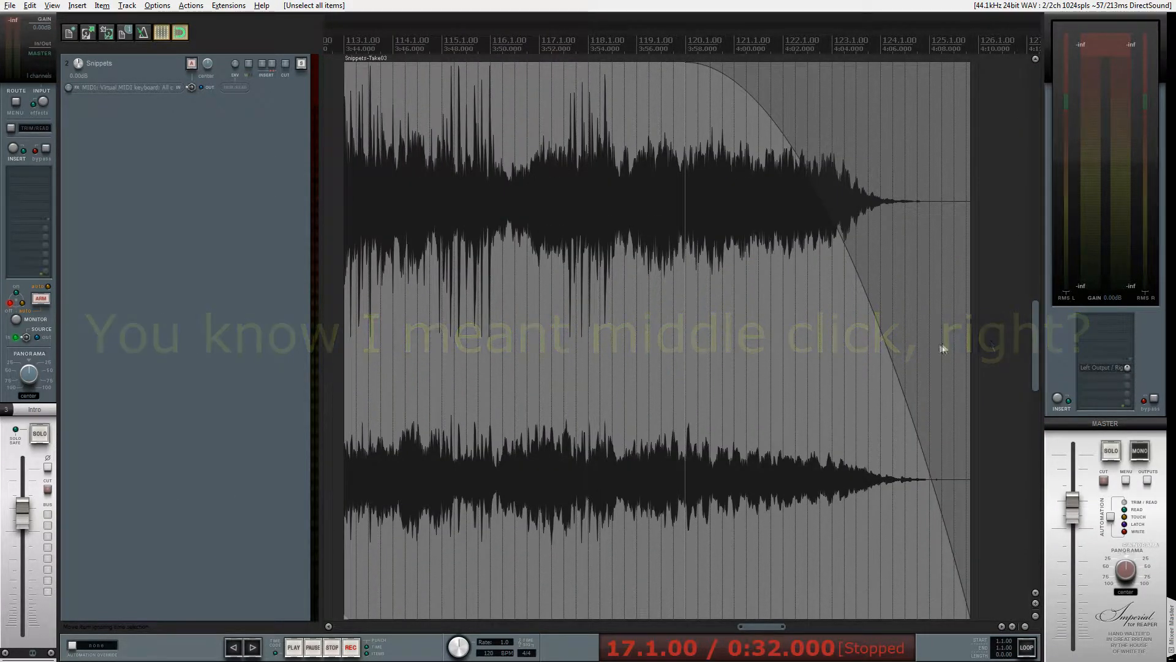
middle_click(991, 342)
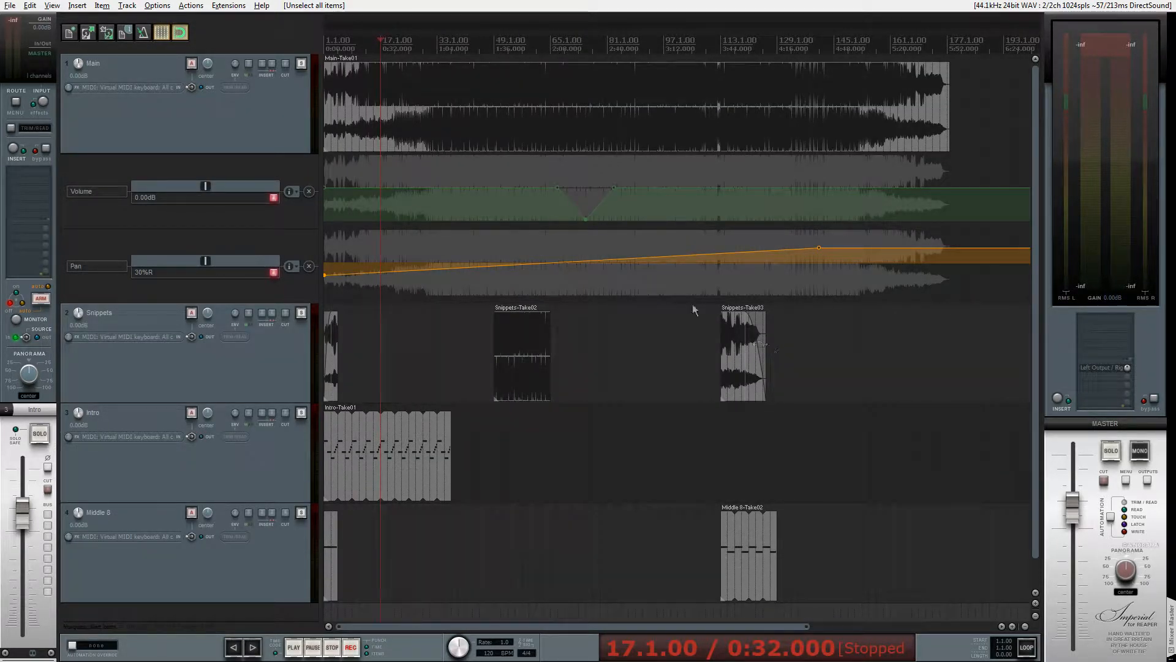
drag(715, 306, 805, 596)
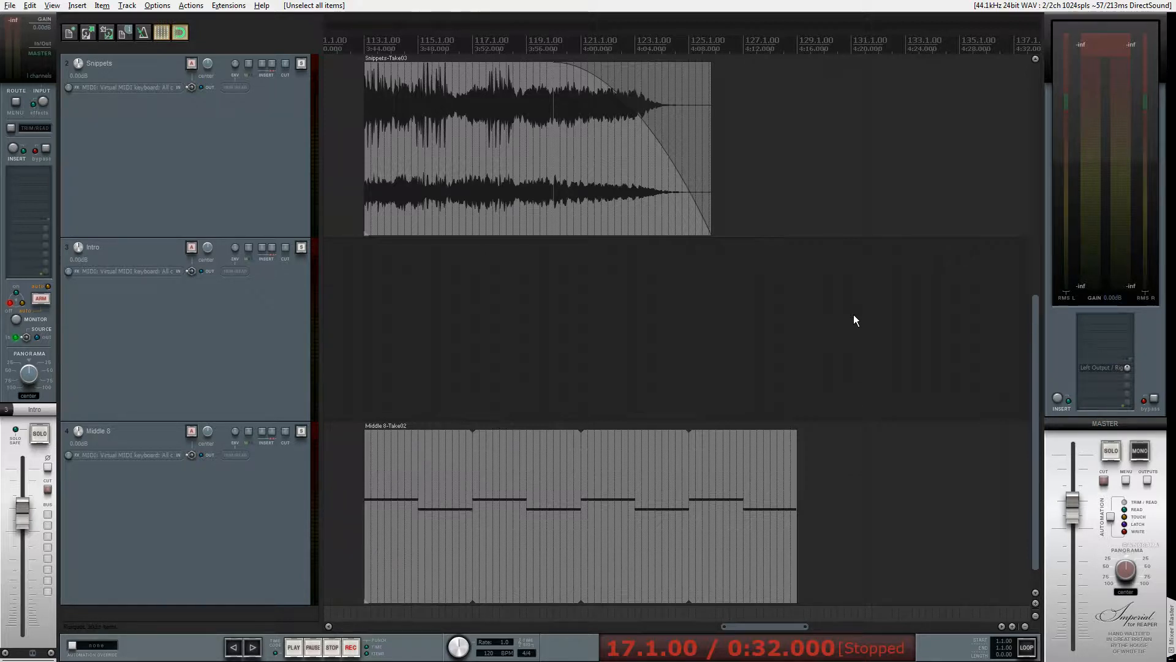
ctrl+right_click(854, 314)
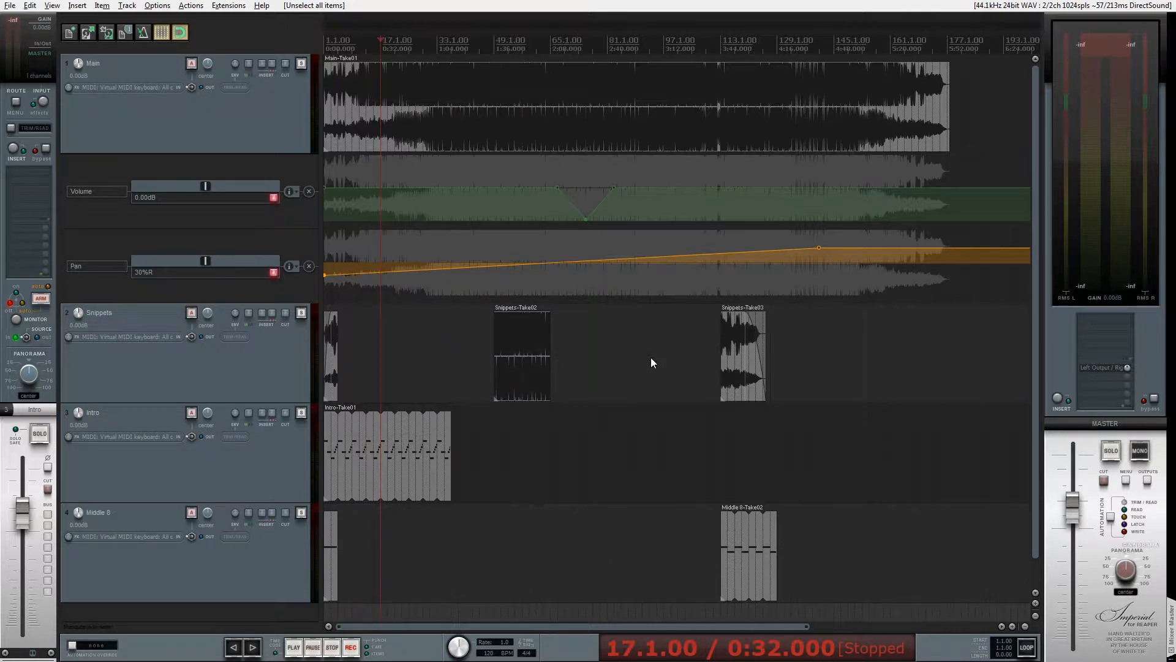
- Review the contents of the custom action Zoom for editing and use it to zoom in on the Snippets-Take03 item
key(question)
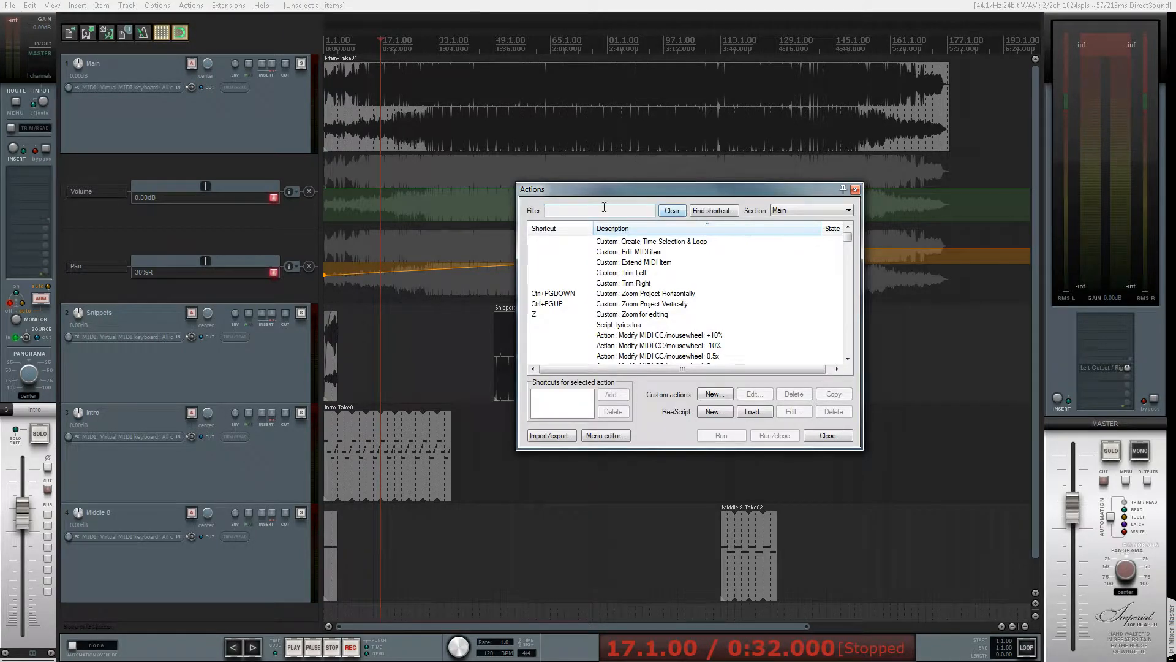
click(652, 316)
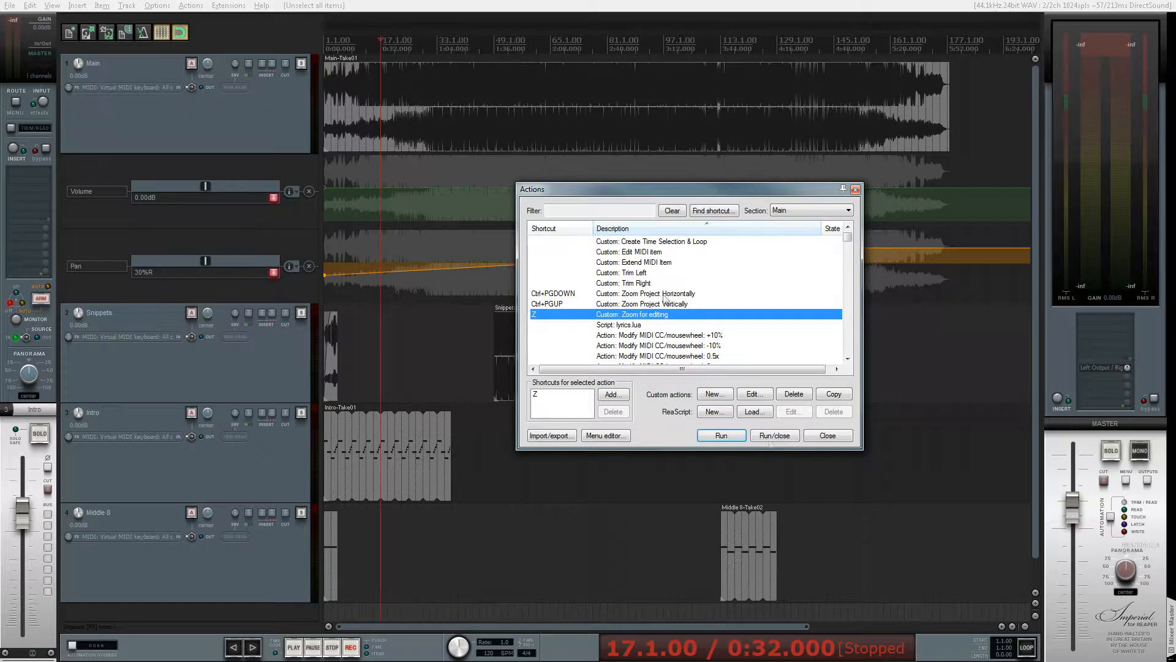
click(756, 394)
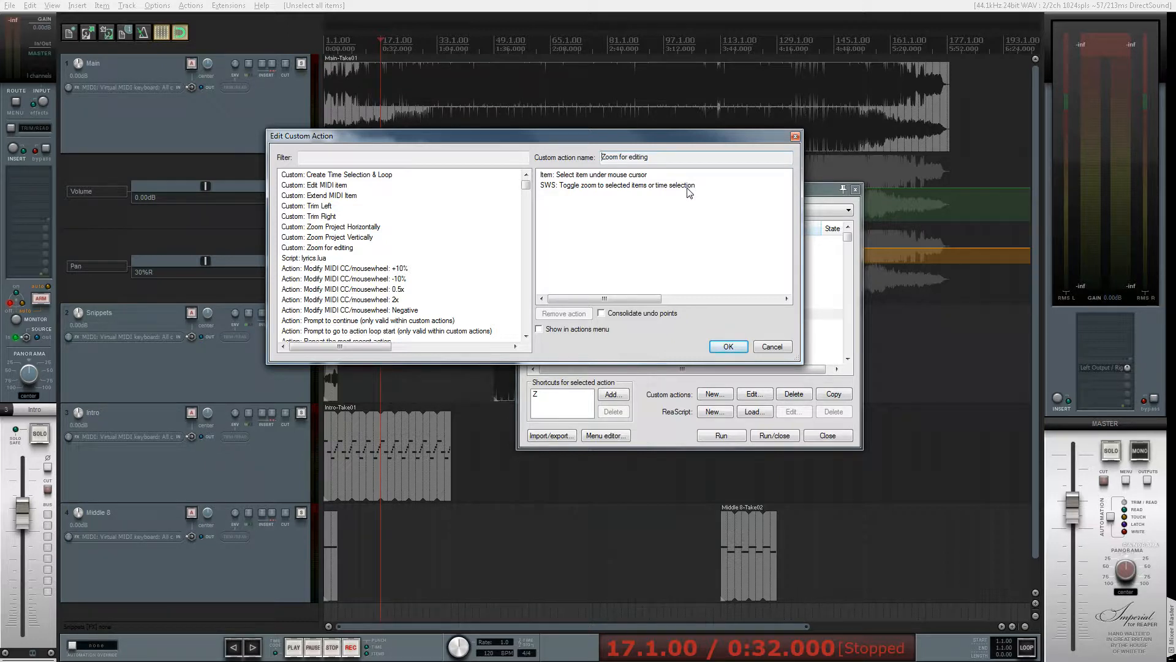
click(772, 347)
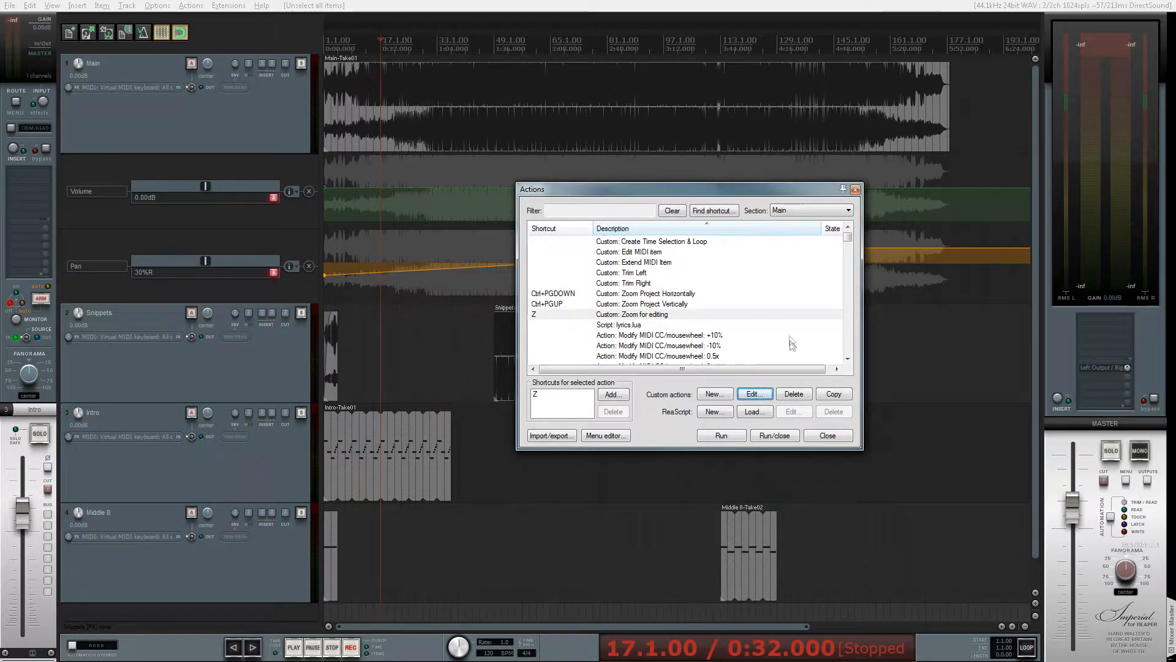
click(837, 435)
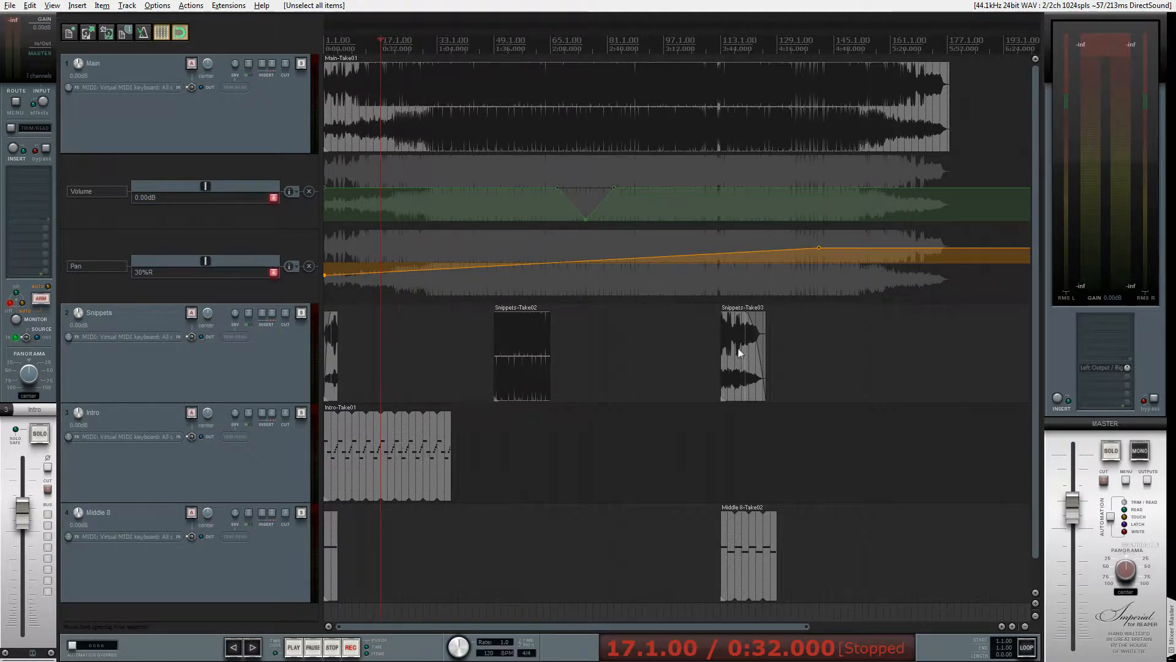
key(z)
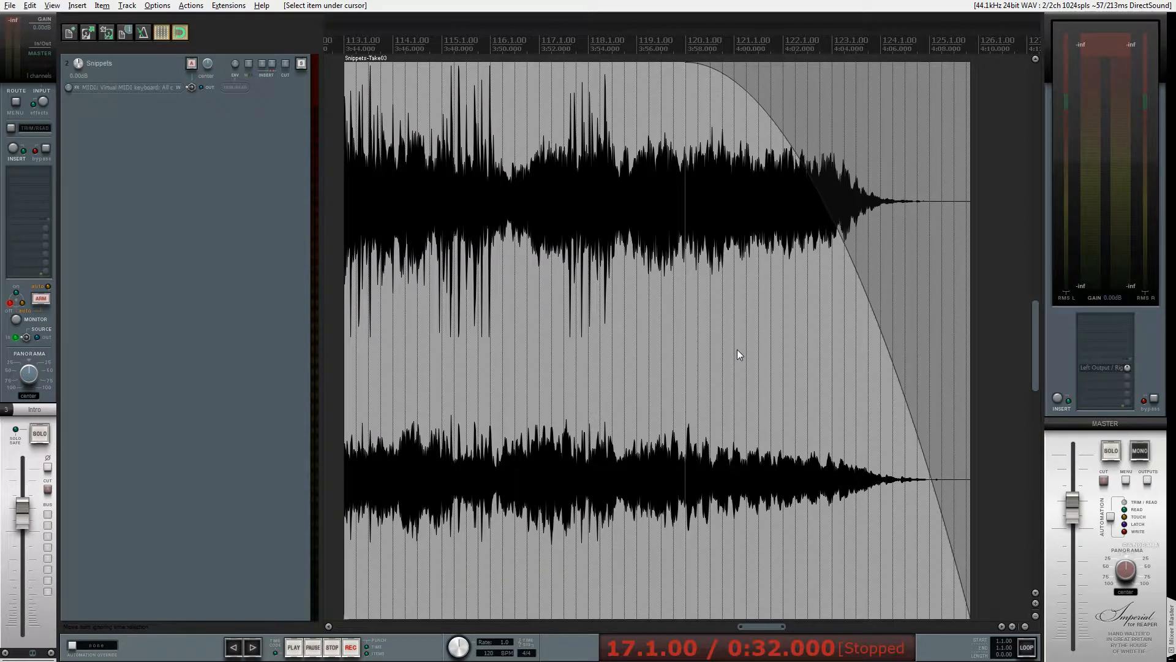
- Toggle the view between the Snippets-Take03 item and the full project, ending on the full project
key(z)
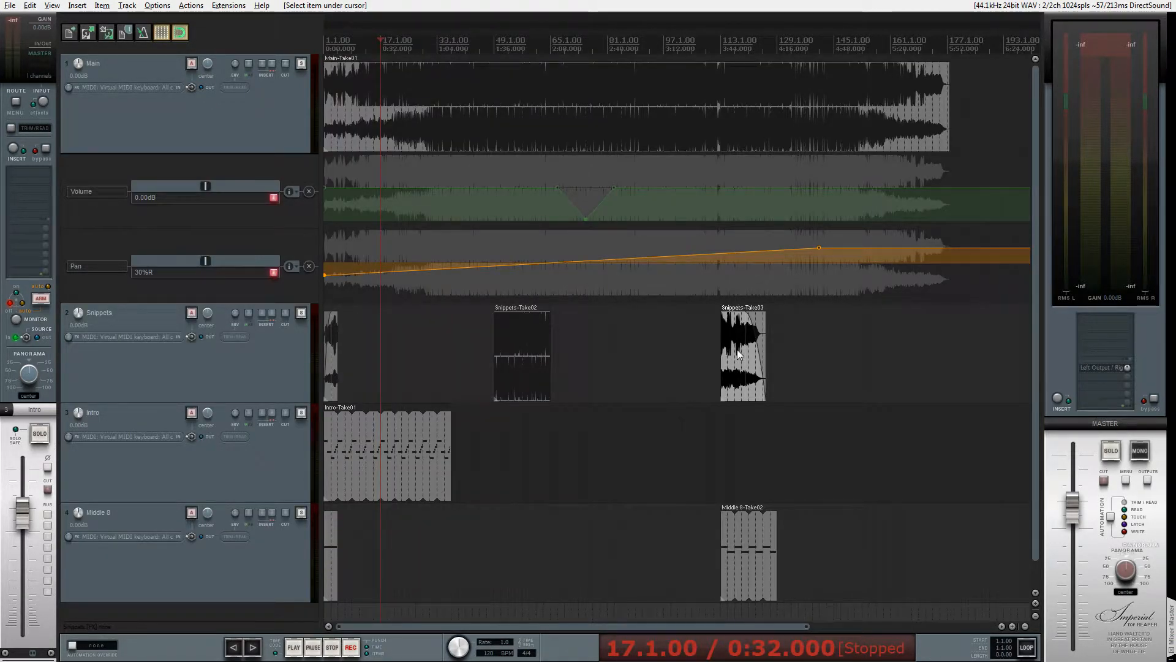
key(z)
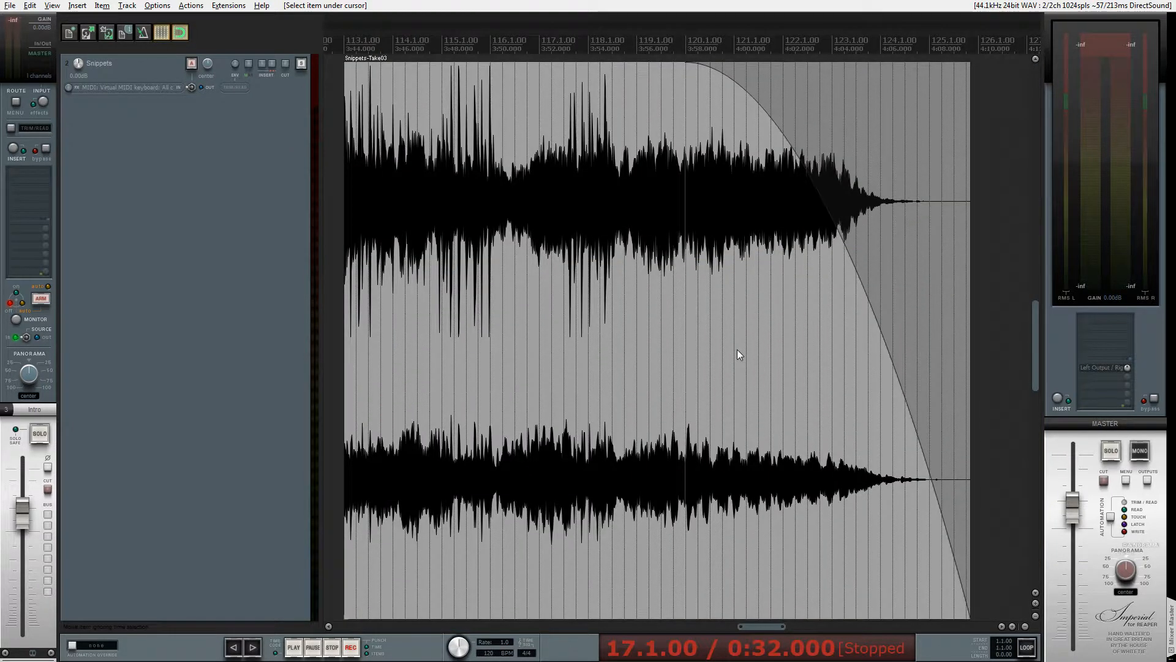
key(z)
- Zoom to the Snippets-Take02 item and to the Main-Take01 item, returning to the full project after each
click(510, 353)
key(z)
key(z)
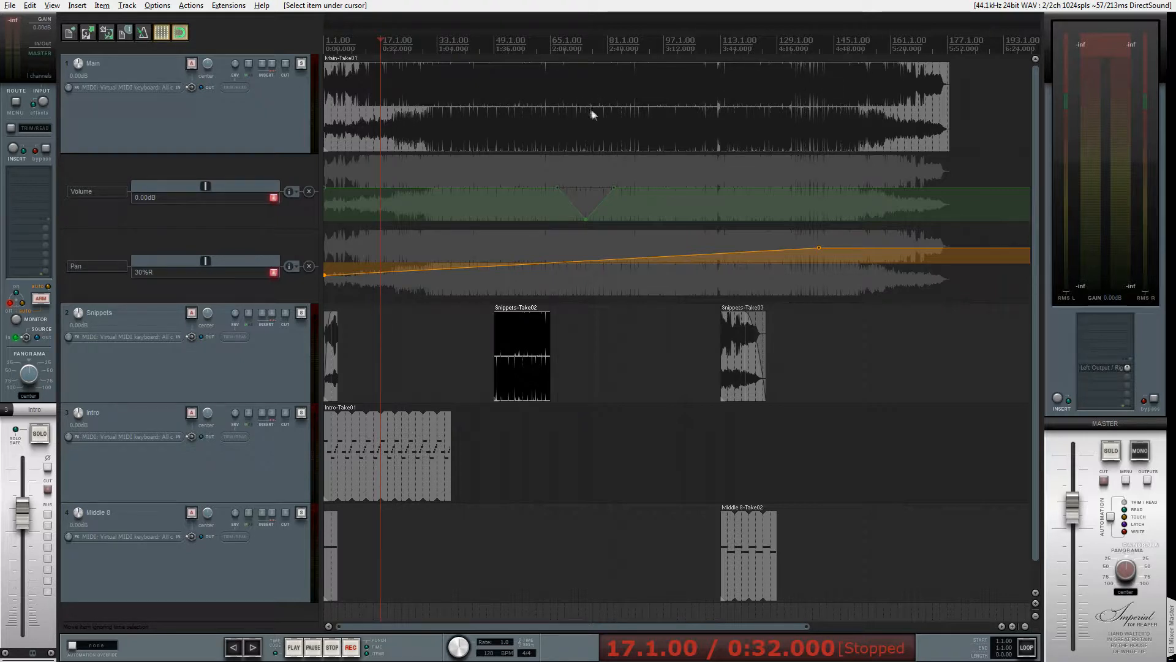
key(z)
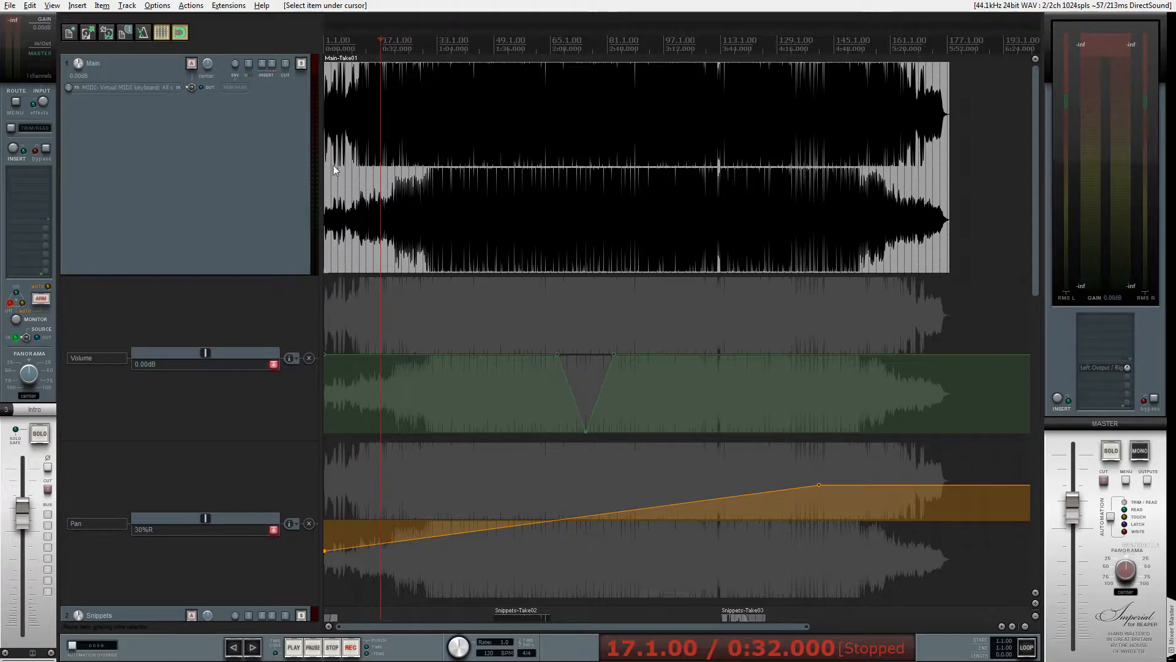
key(grave)
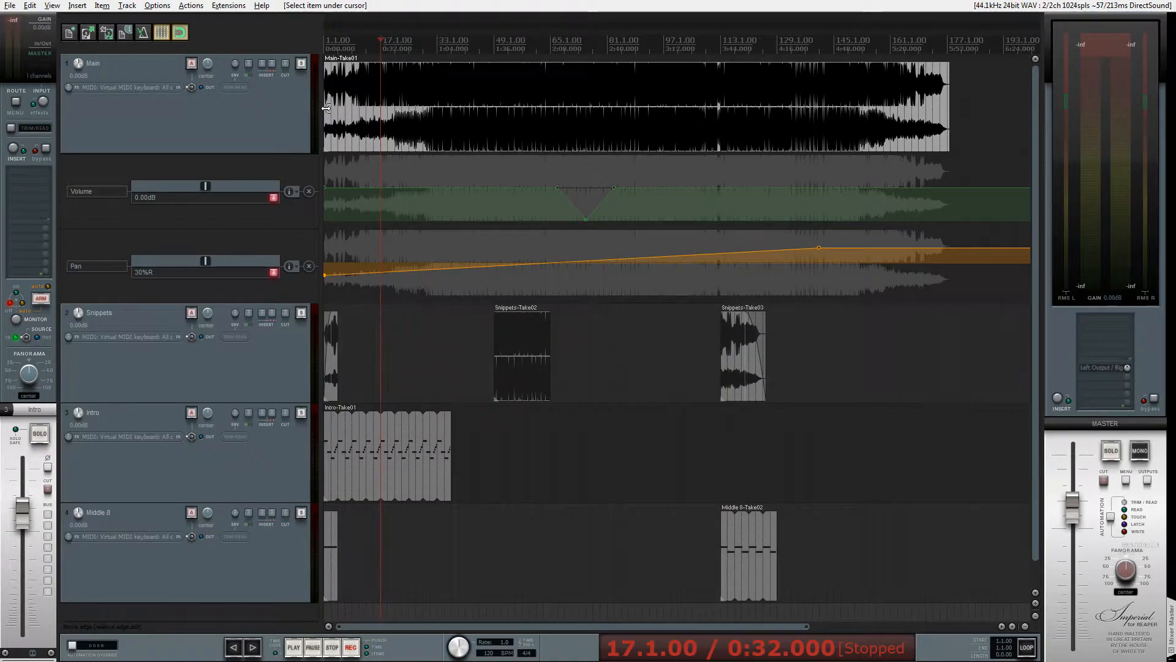
- Zoom to time selections 1.1.00–7.1.00 and 4.1.00–4.3.00 on Main-Take01, and return to the full project with the selection removed
drag(326, 109, 344, 117)
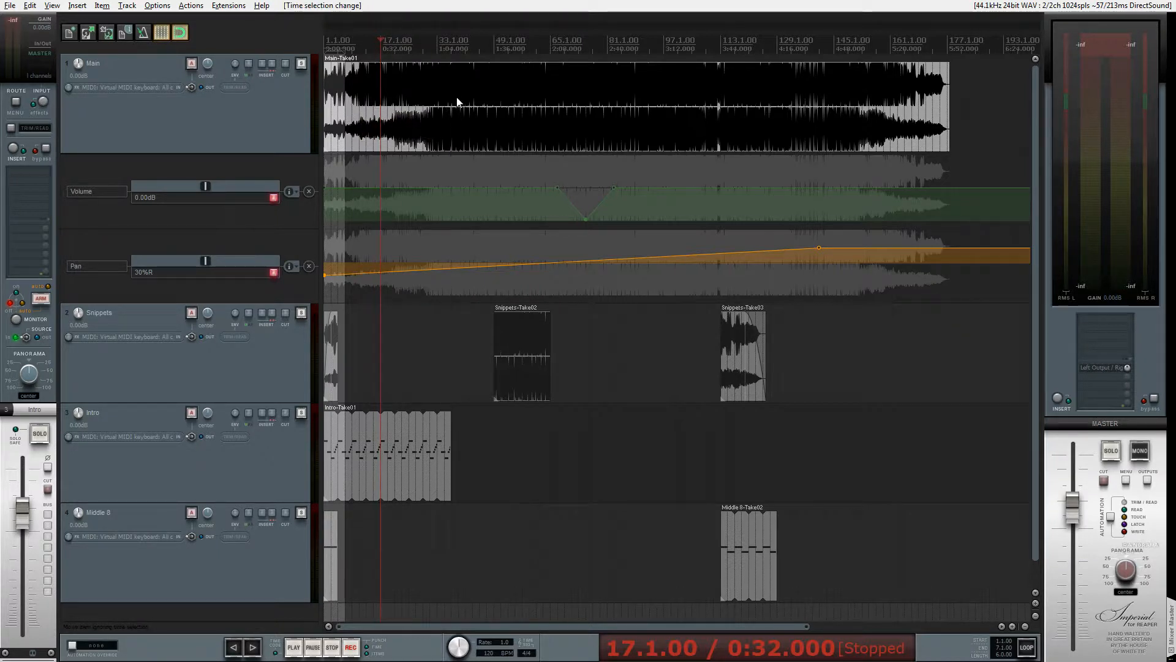
key(z)
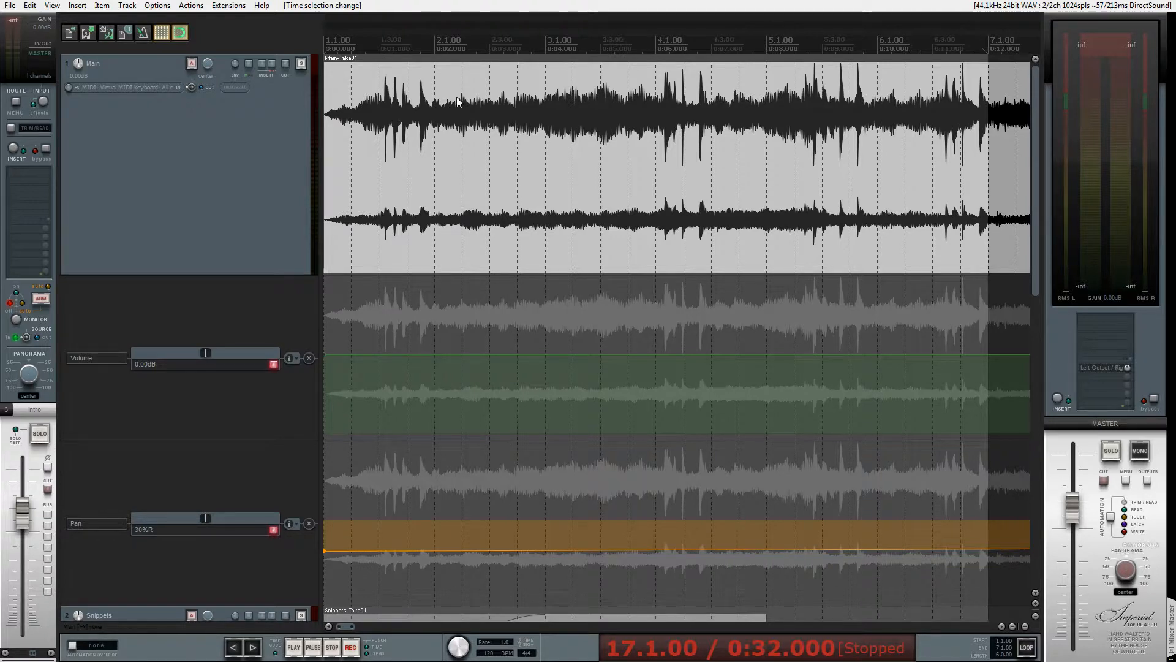
drag(656, 184, 717, 183)
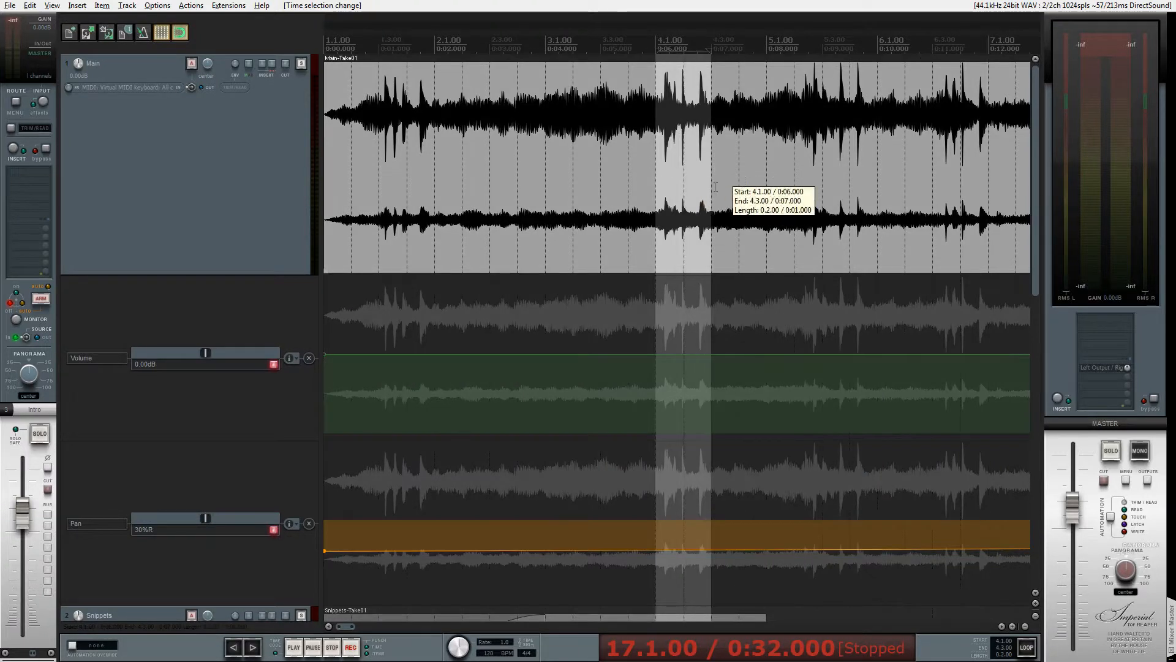
key(z)
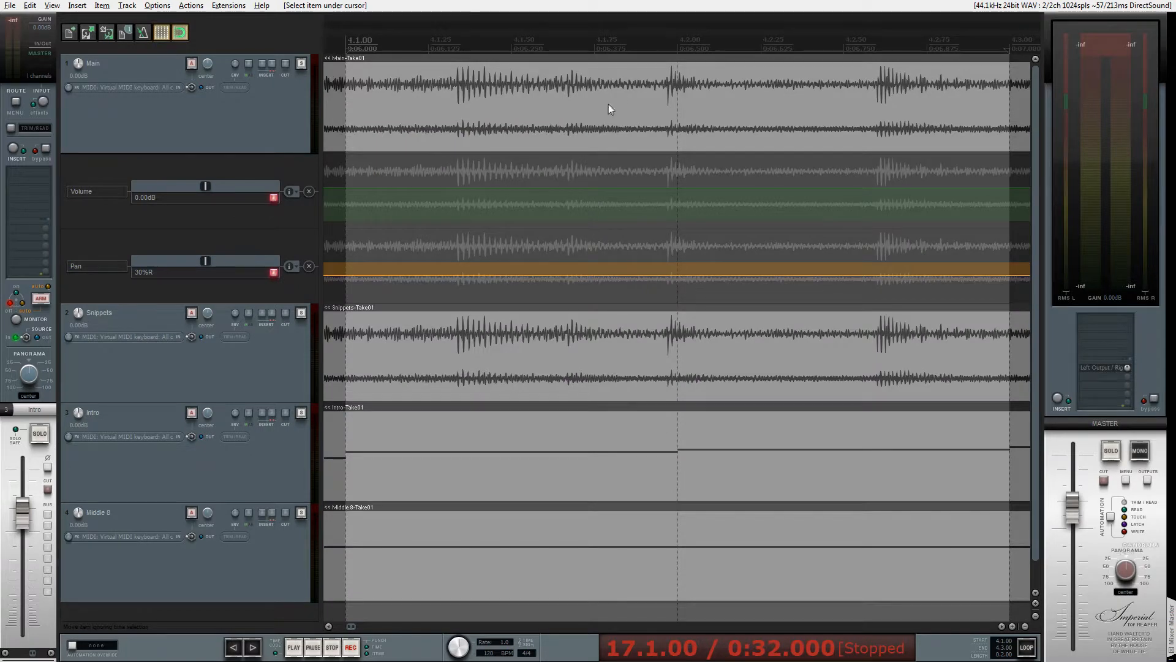
key(z)
click(619, 92)
key(z)
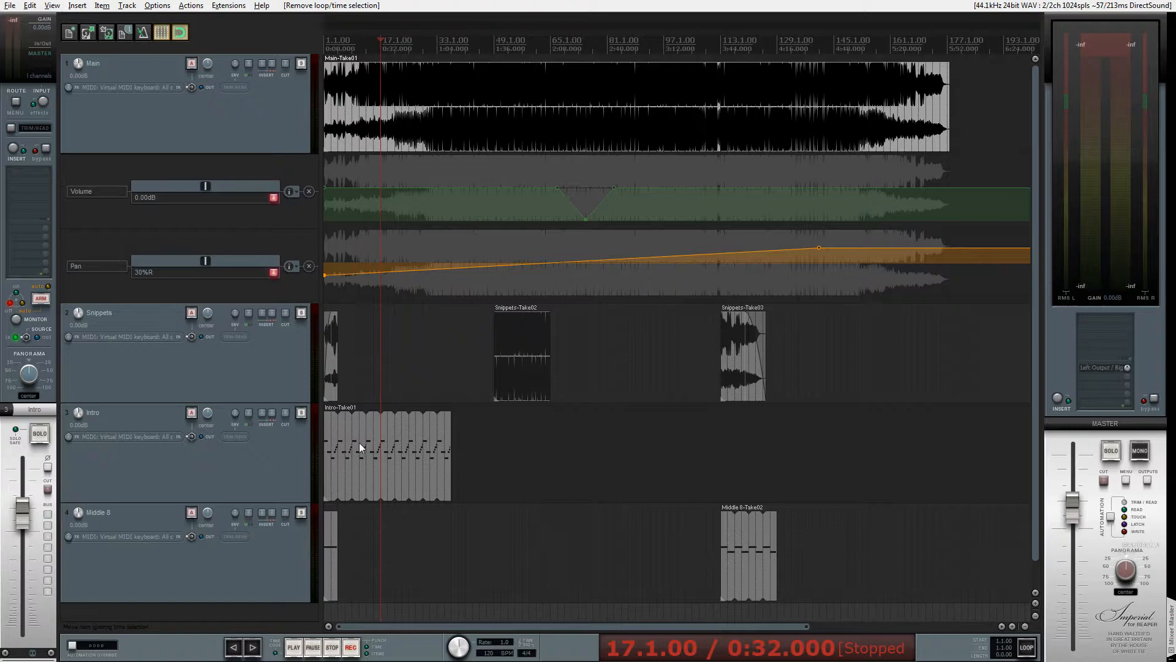
- Open Intro-Take01 in the MIDI editor, filter its actions by "zoom" and run View: Zoom to one loop iteration
double_click(402, 447)
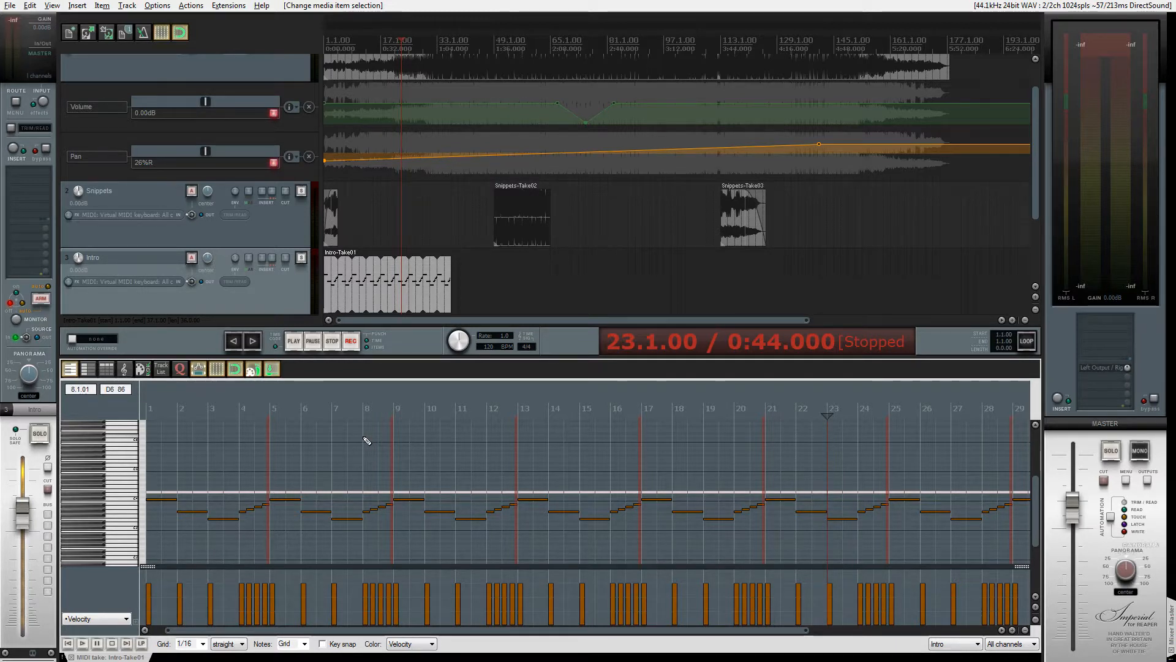
key(question)
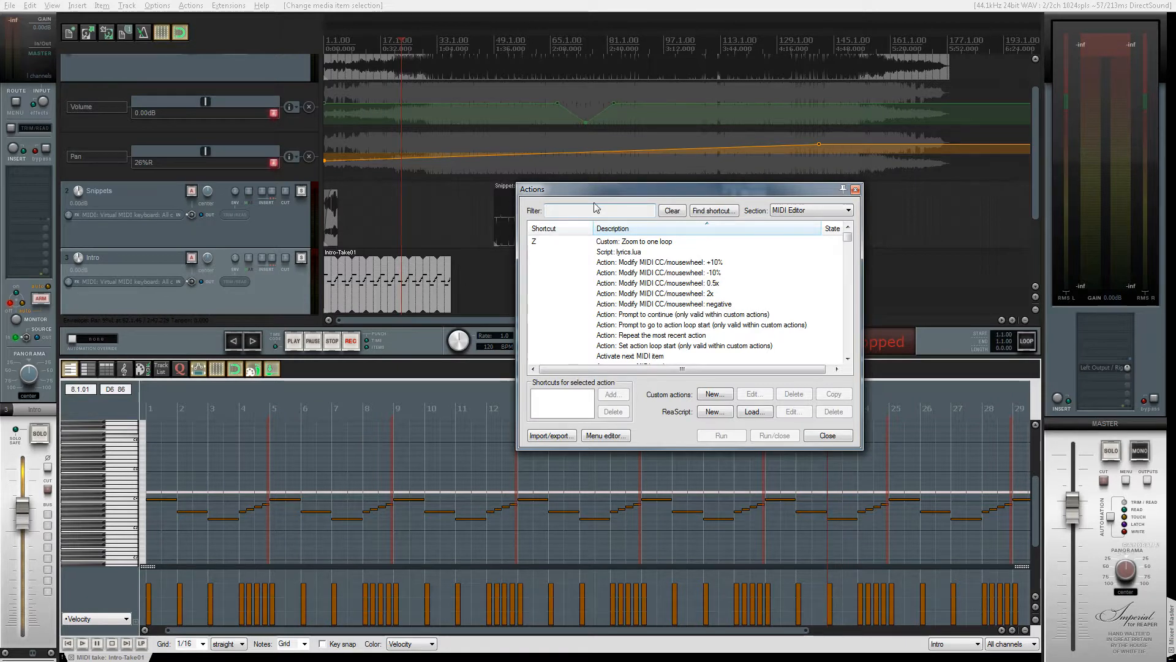
text(zoom)
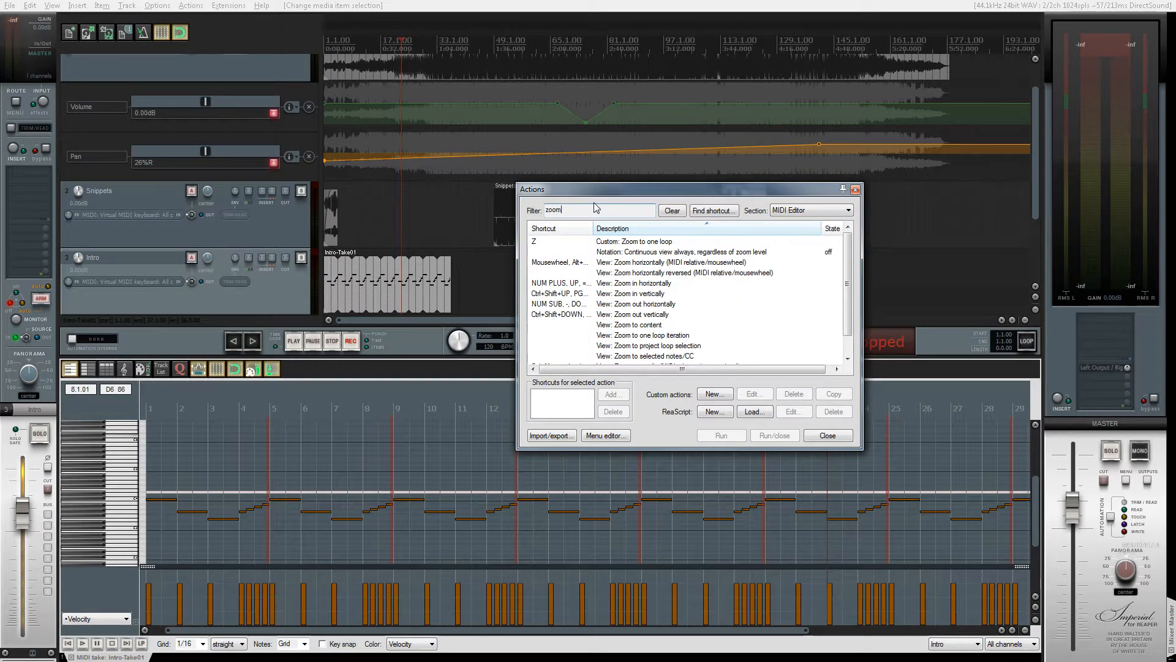
click(643, 336)
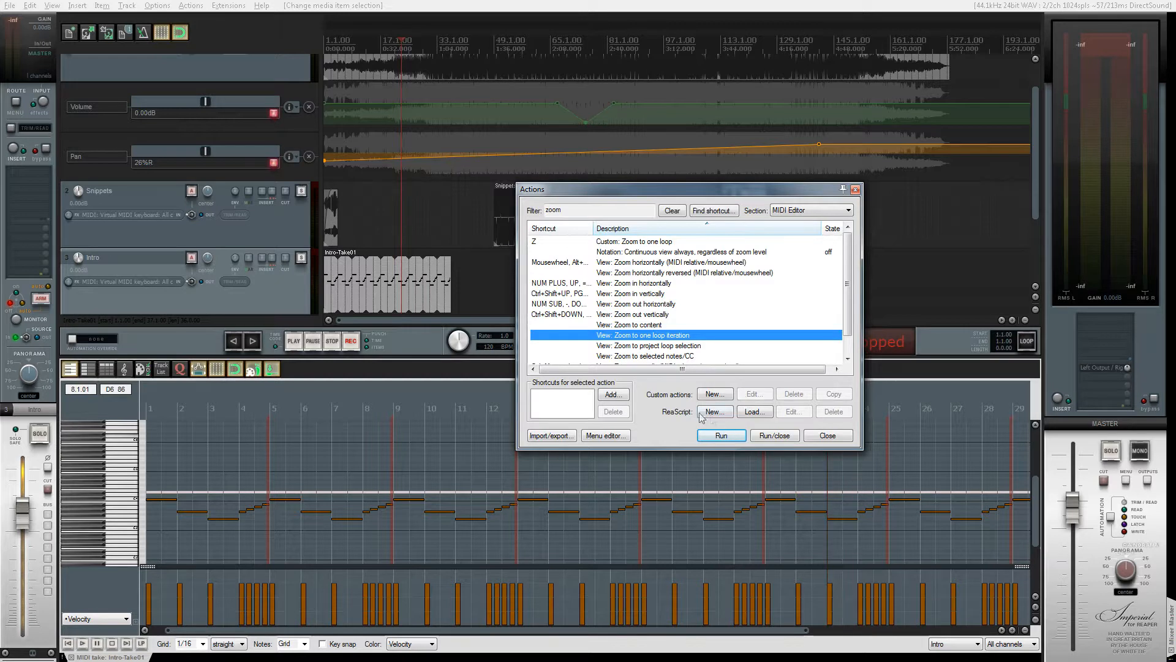
click(721, 436)
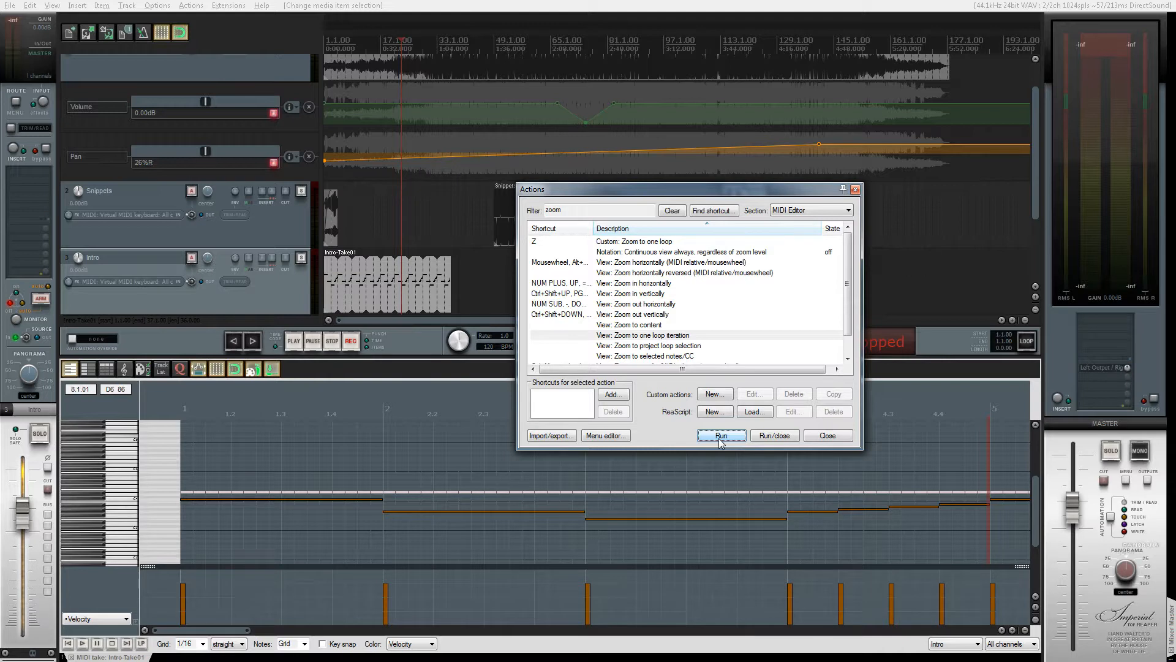
- Run View: Zoom to content followed by View: Zoom to one loop iteration on the Intro-Take01 notes
click(648, 325)
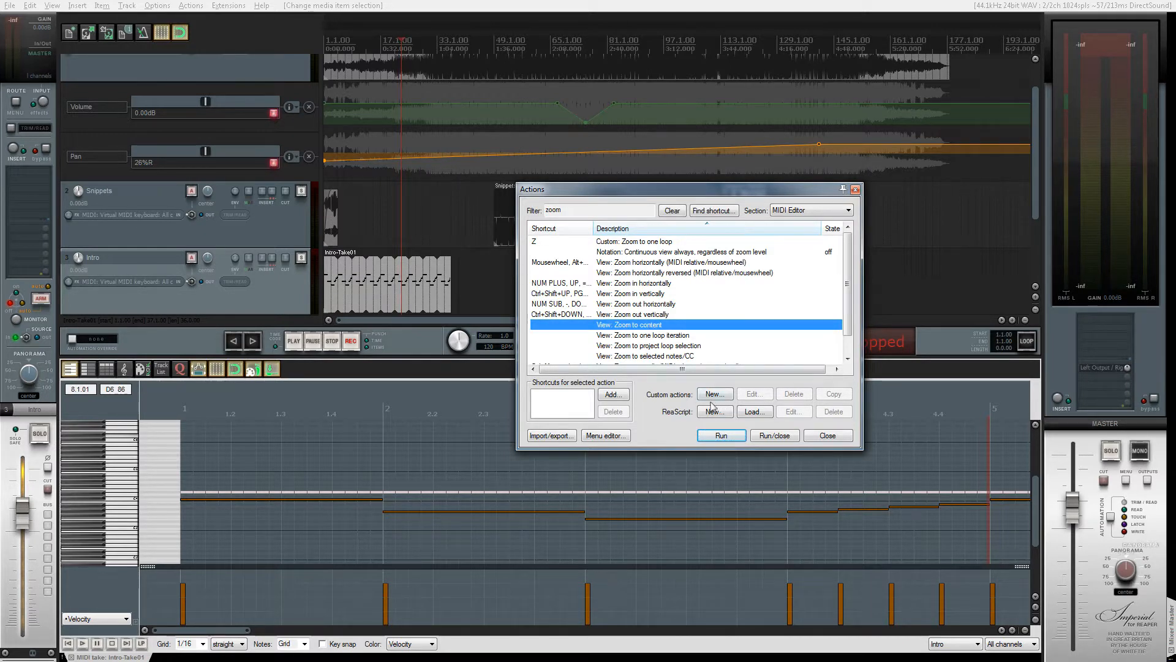
click(722, 436)
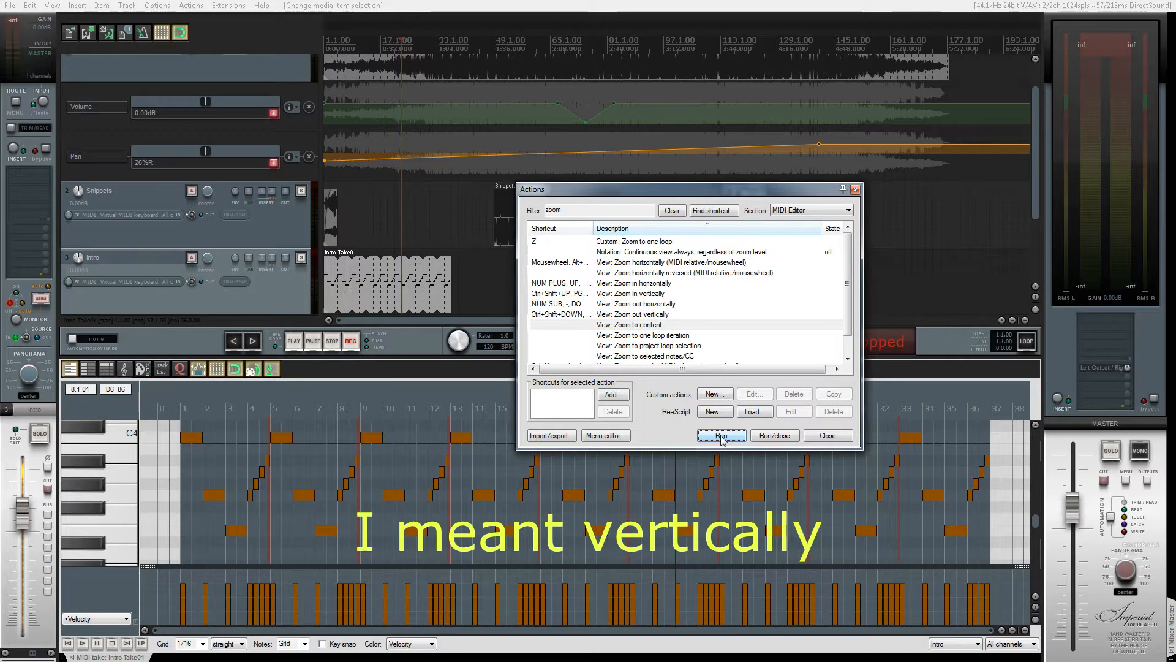
click(651, 336)
click(721, 436)
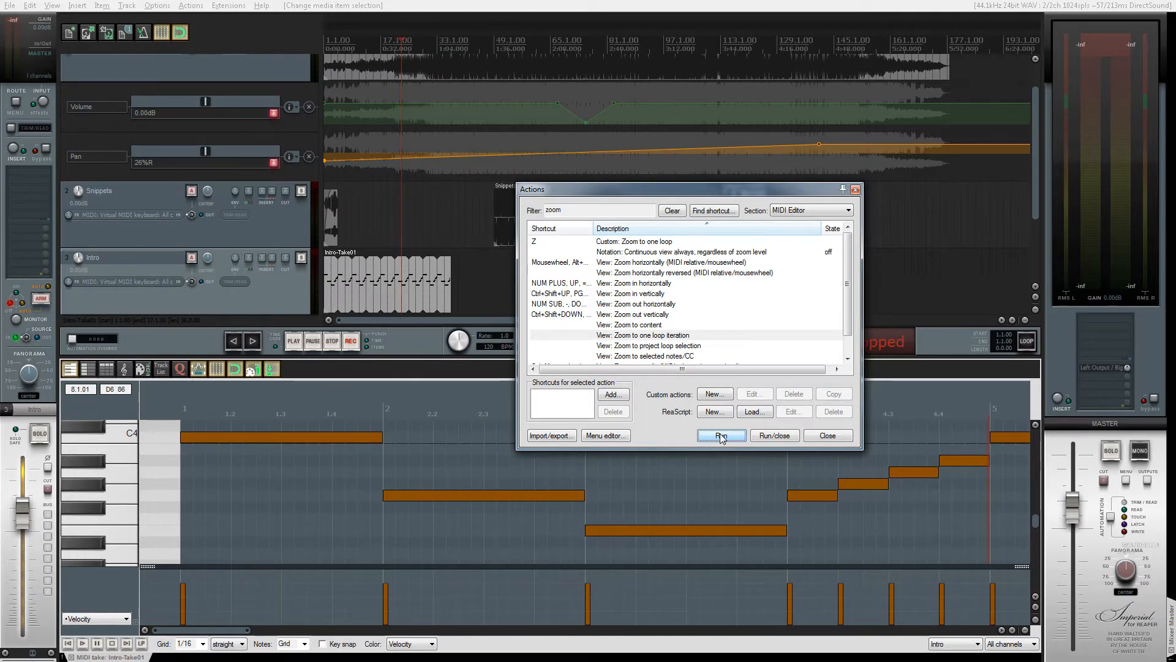
- Review which actions make up the custom action Zoom to one loop, and close the action list without changing it
click(644, 243)
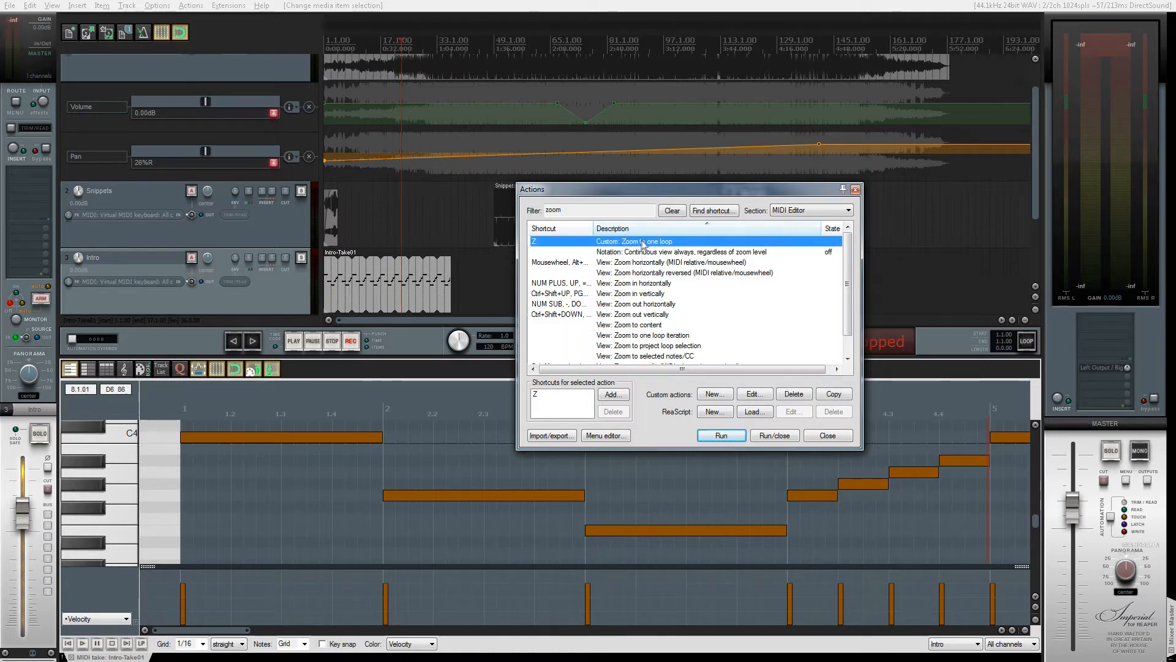
click(754, 394)
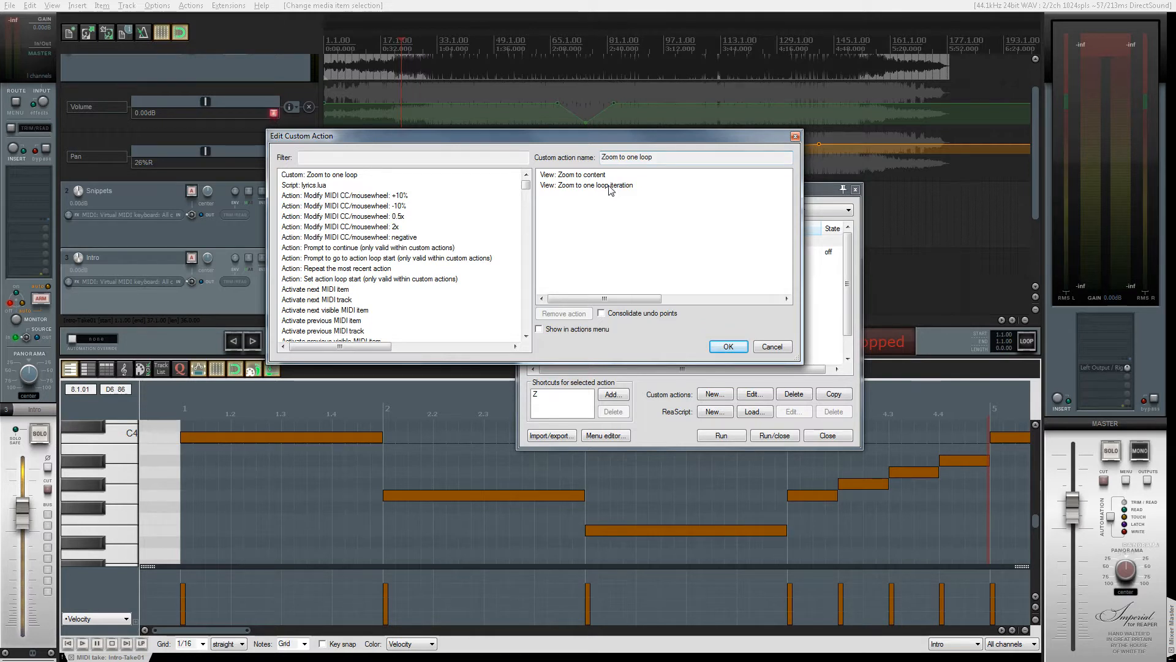
click(778, 348)
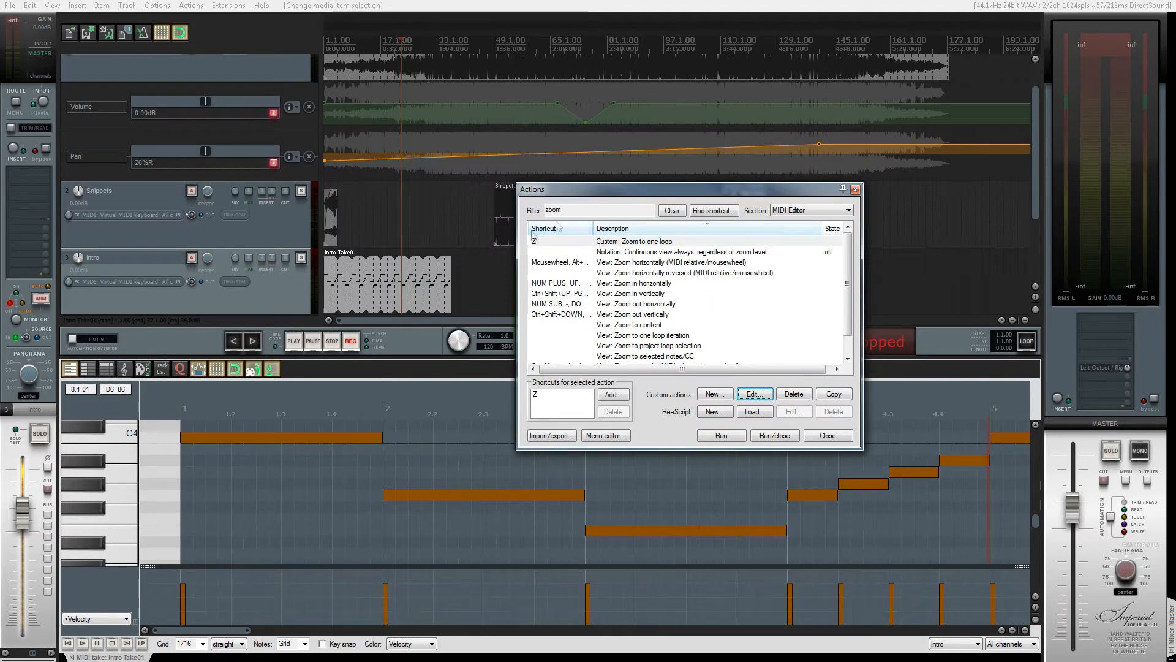
click(828, 436)
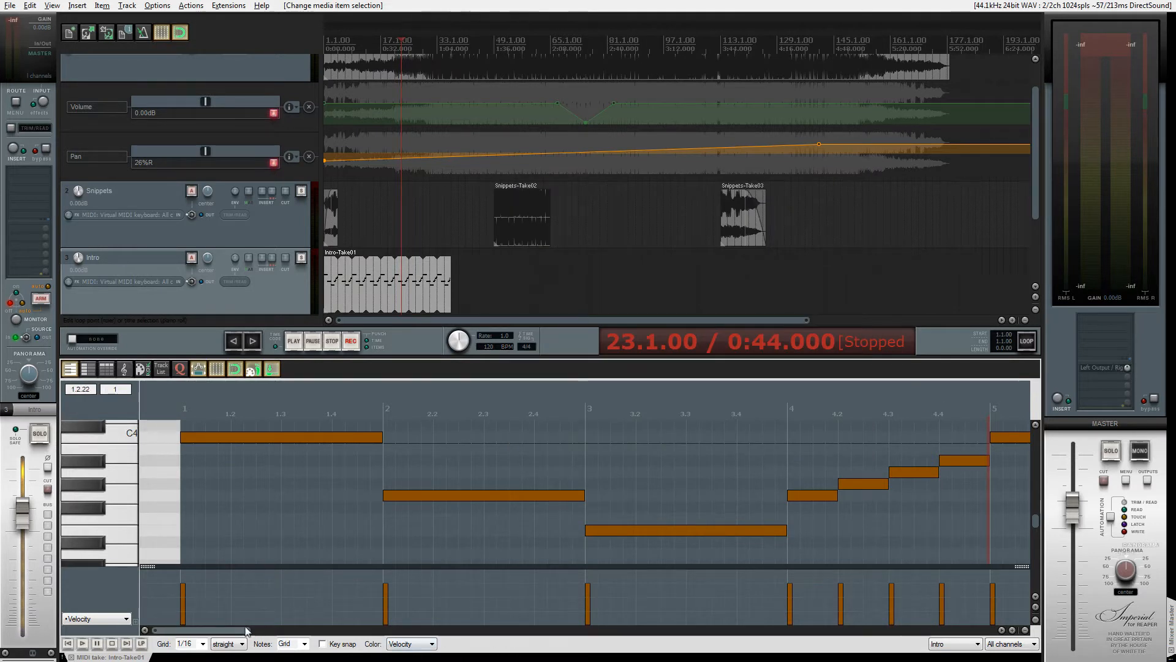
- Zoom the Intro-Take01 notes out horizontally and vertically in the MIDI editor, close and reopen the item, and return to the arrangement
key(z)
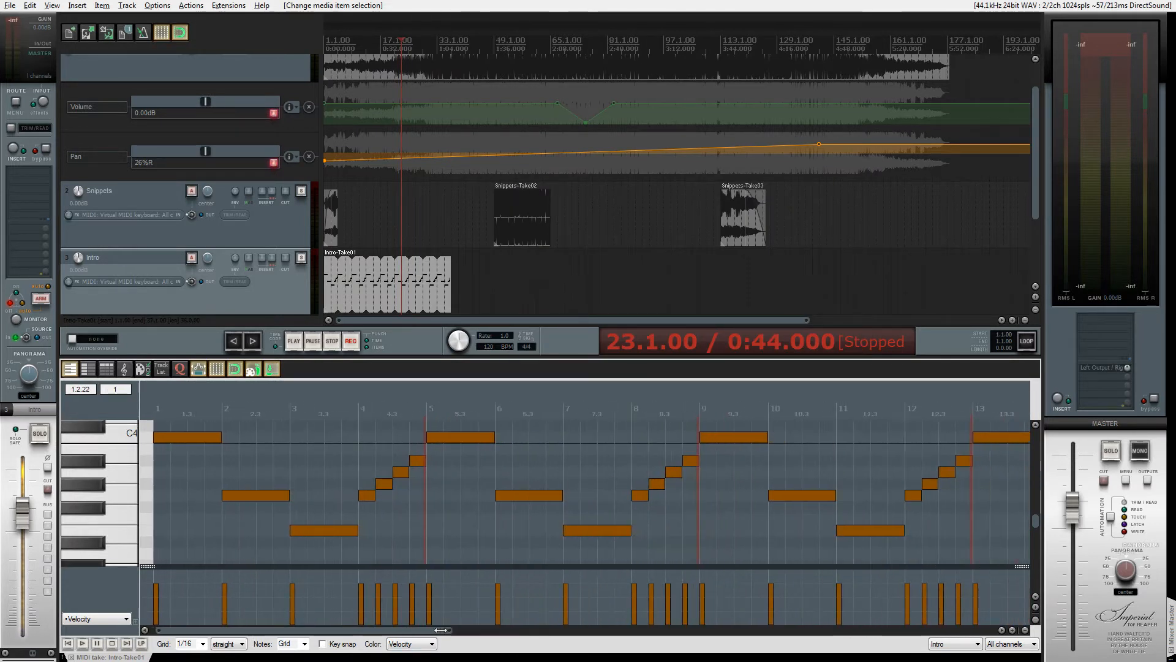
click(1036, 619)
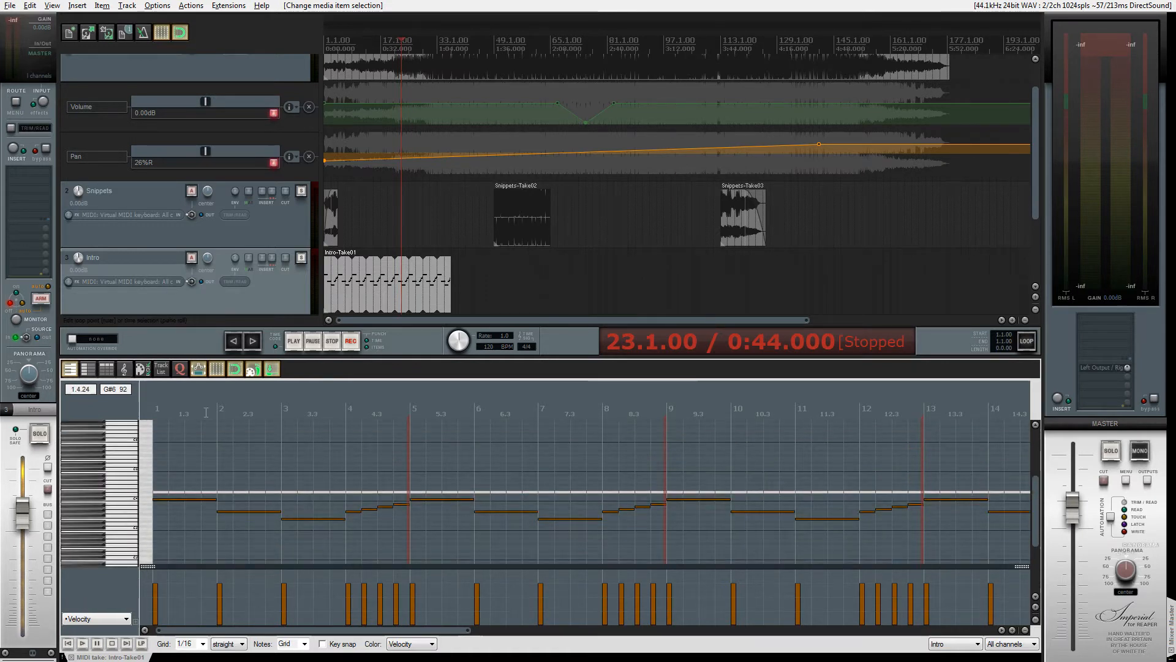
key(Escape)
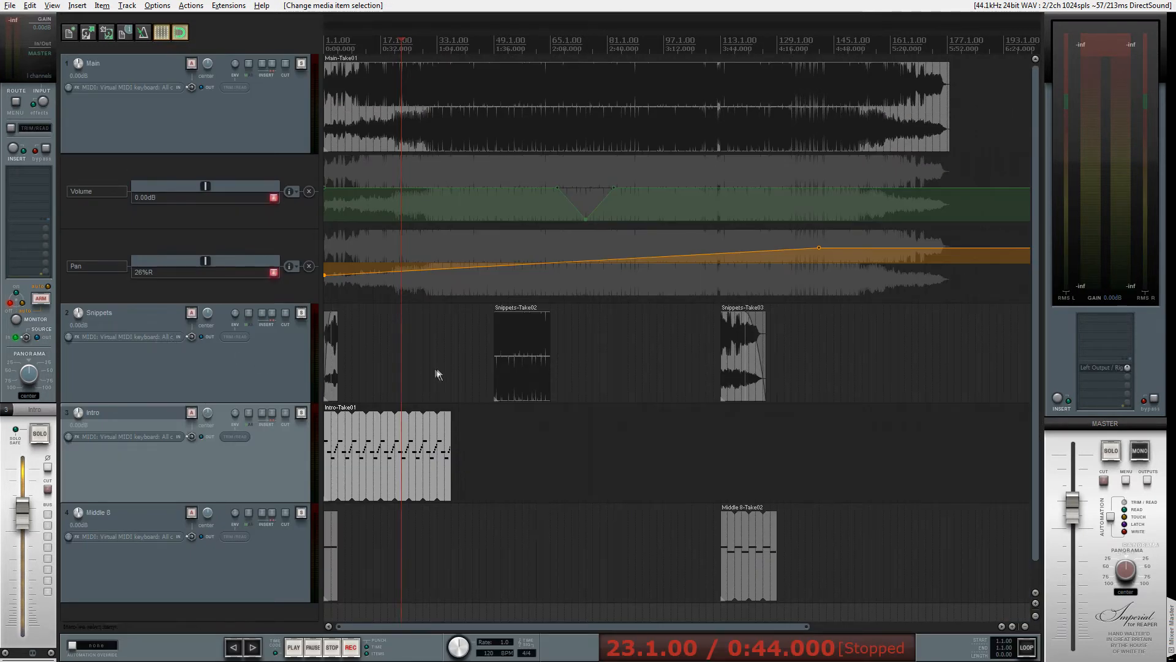
double_click(381, 448)
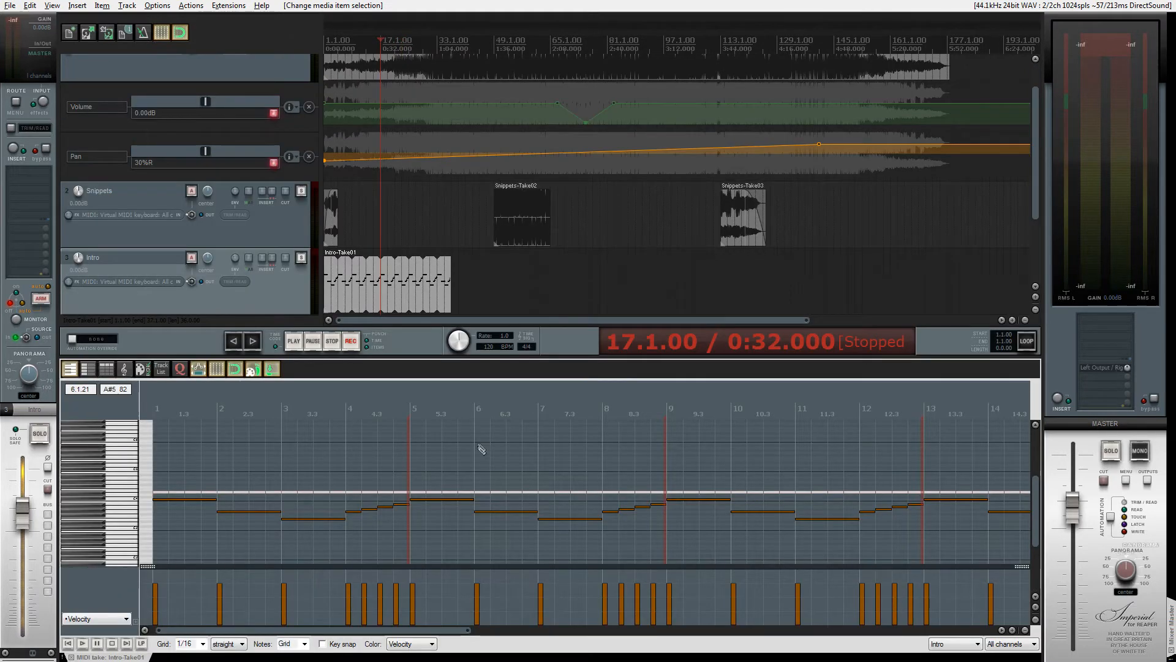
key(ctrl+Page_Down)
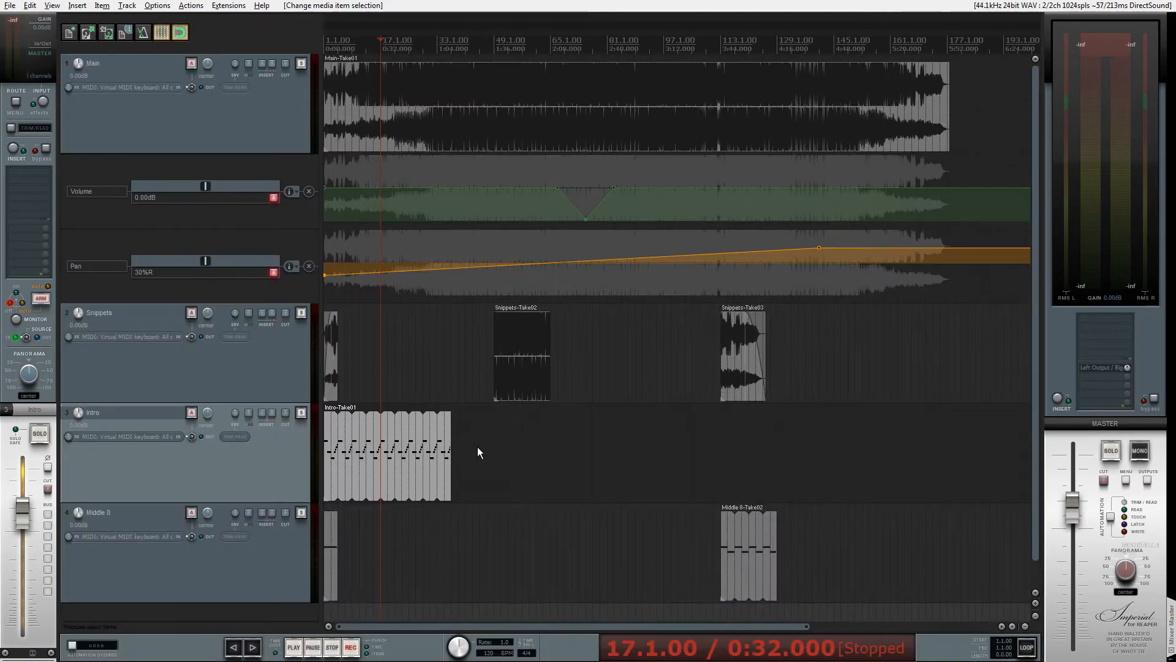
- Open Middle 8-Take01 in the MIDI editor, move the selected notes in bars 3 and 4 up one semitone, and enlarge the note rows
double_click(329, 544)
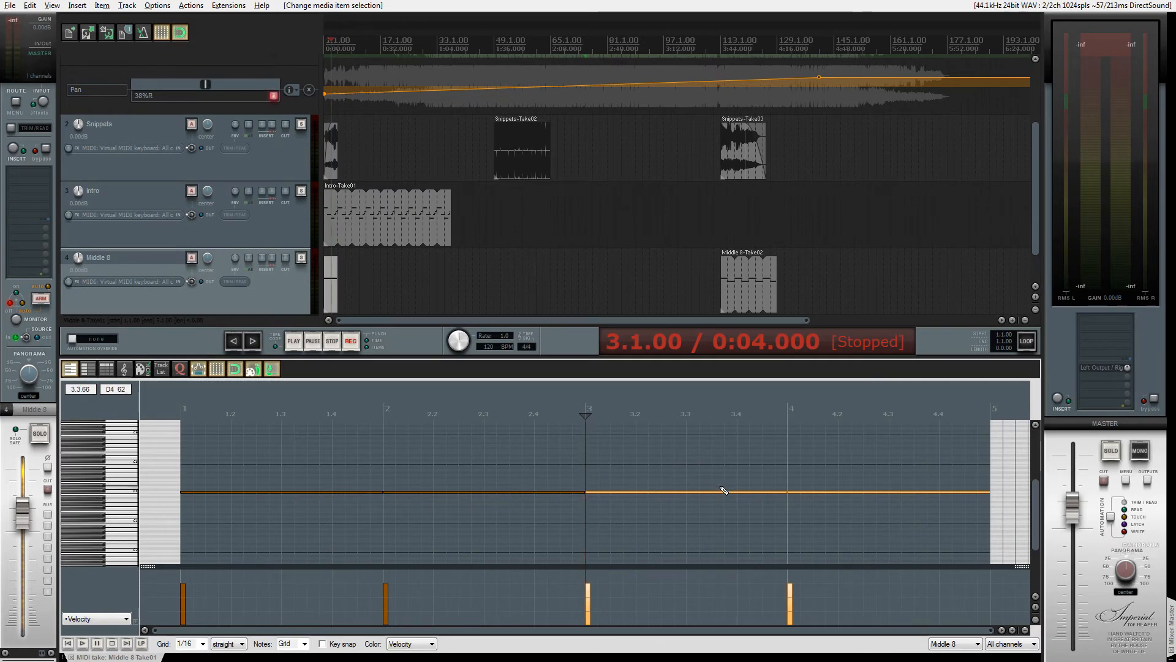
scroll(681, 475, up, 2)
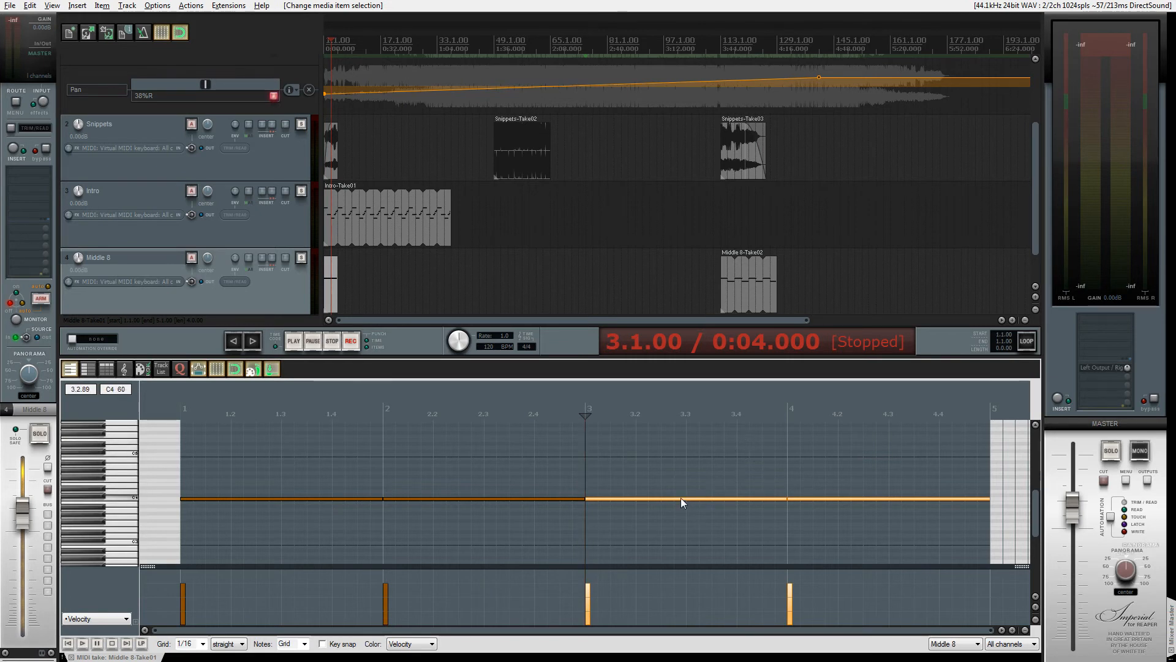
drag(681, 499, 681, 495)
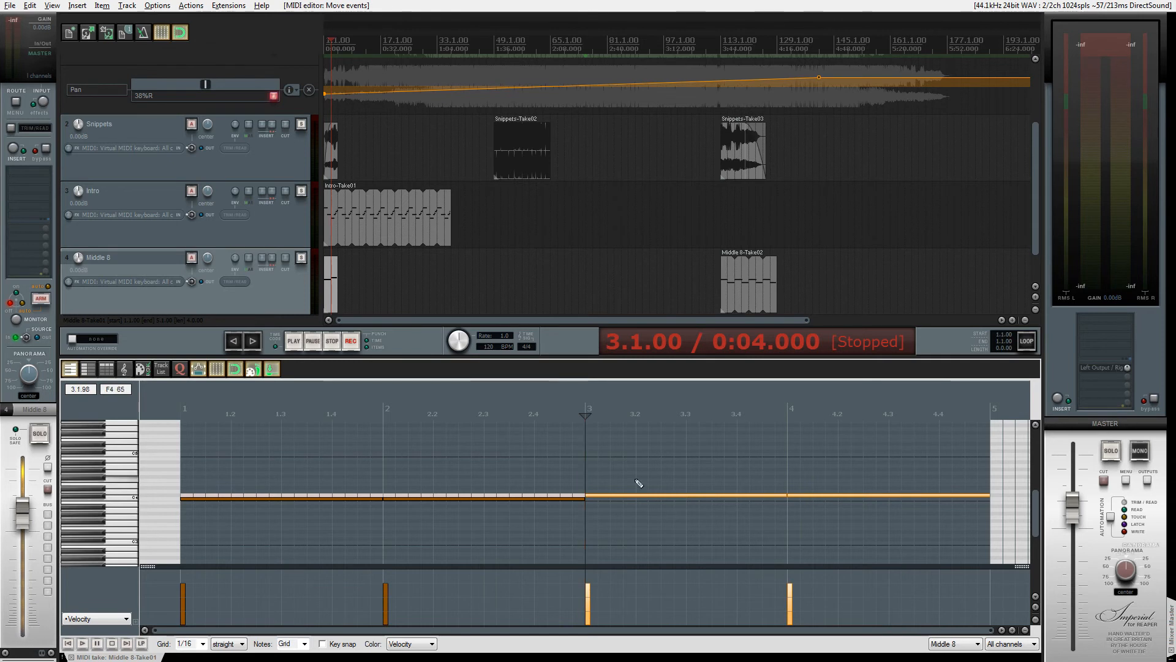
scroll(641, 480, up, 5)
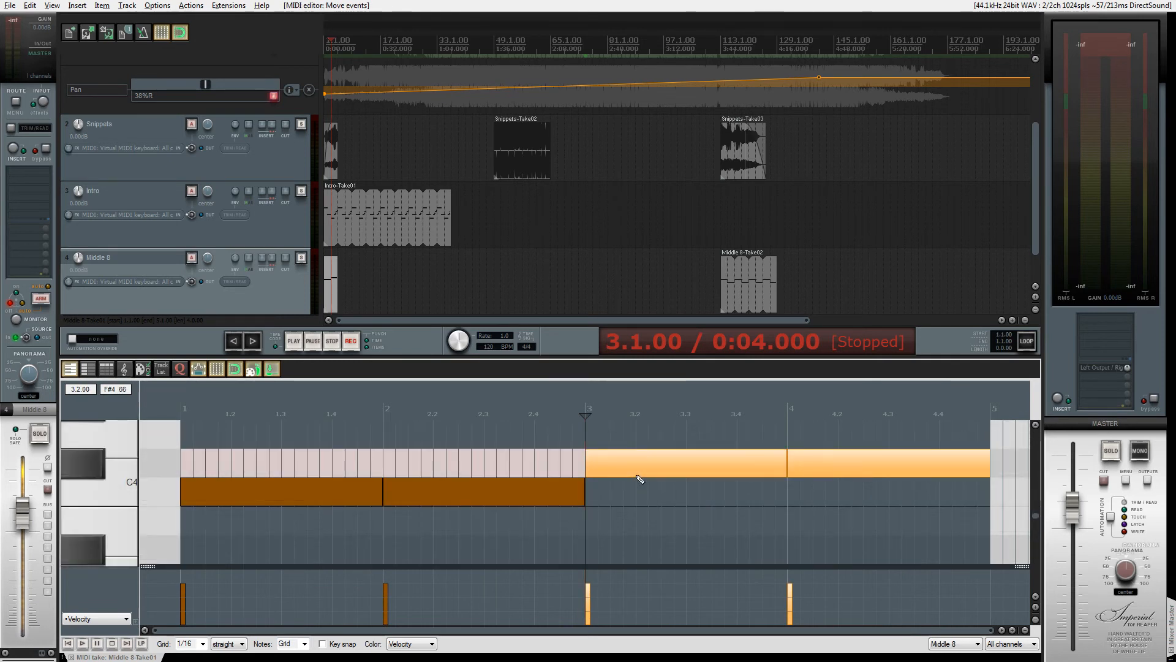